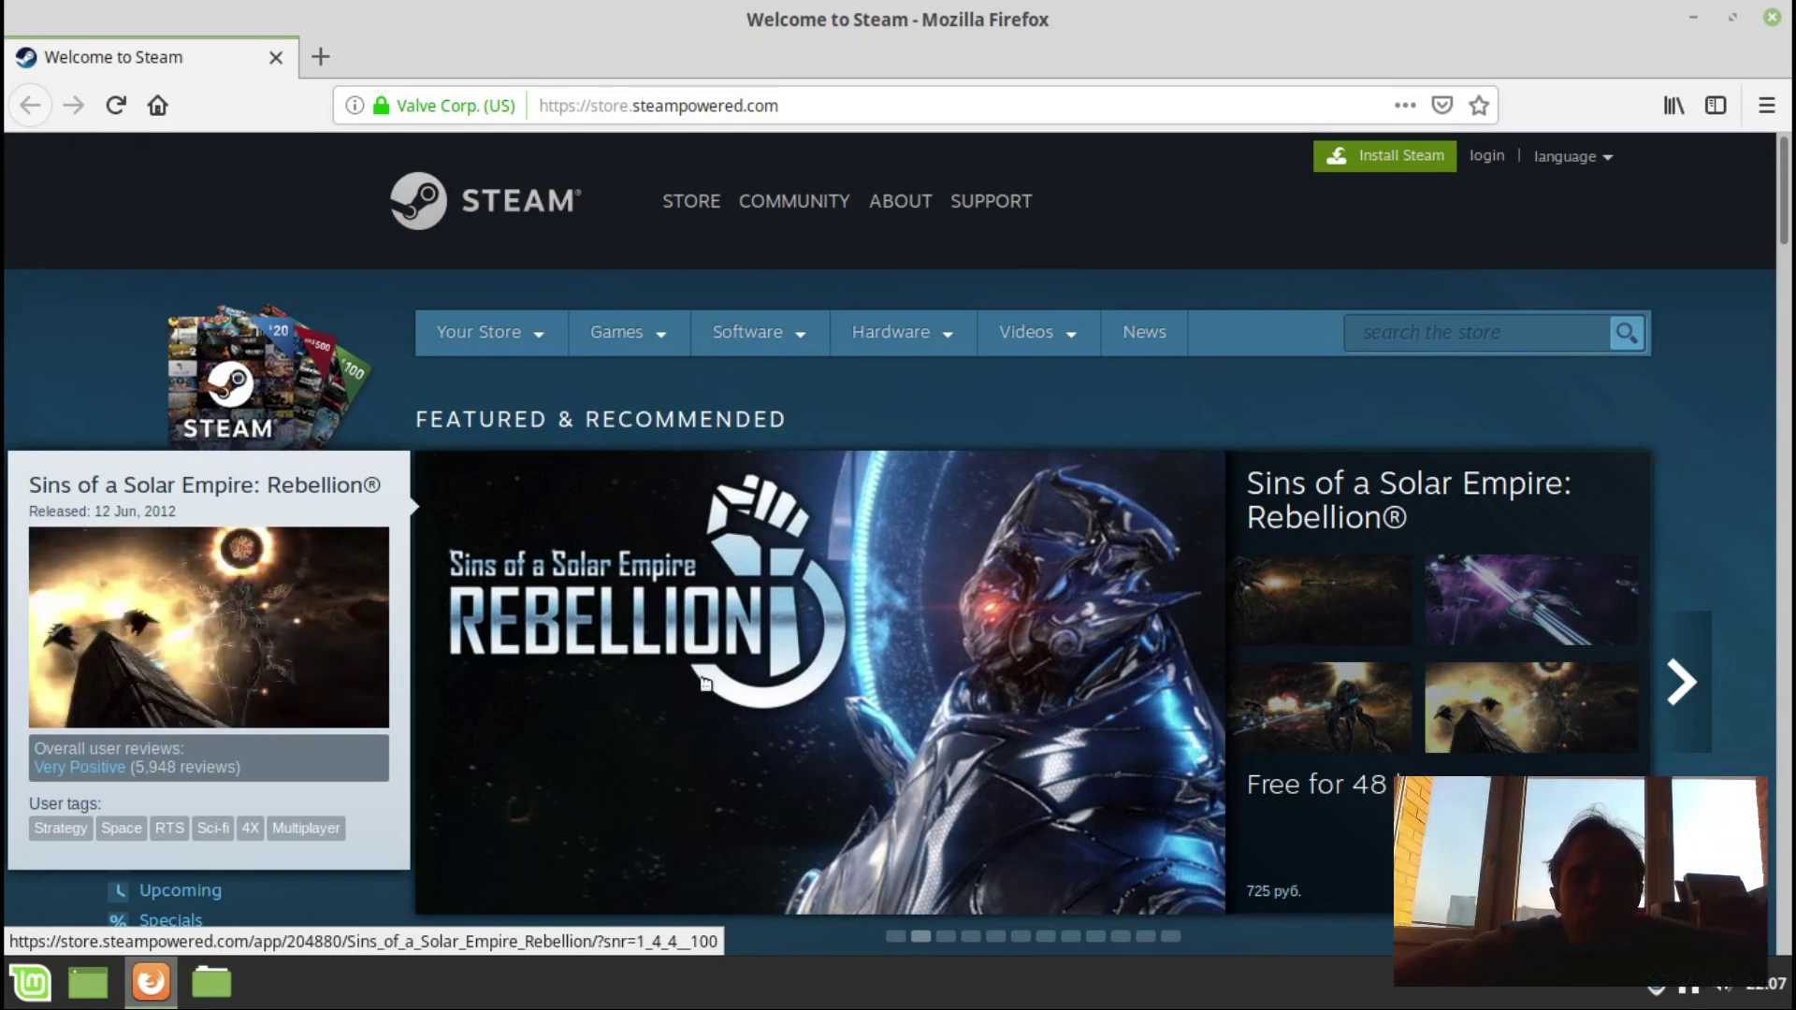
# Launch Software Manager from the Mint menu and search it for 'steam'.
pyautogui.click(36, 982)
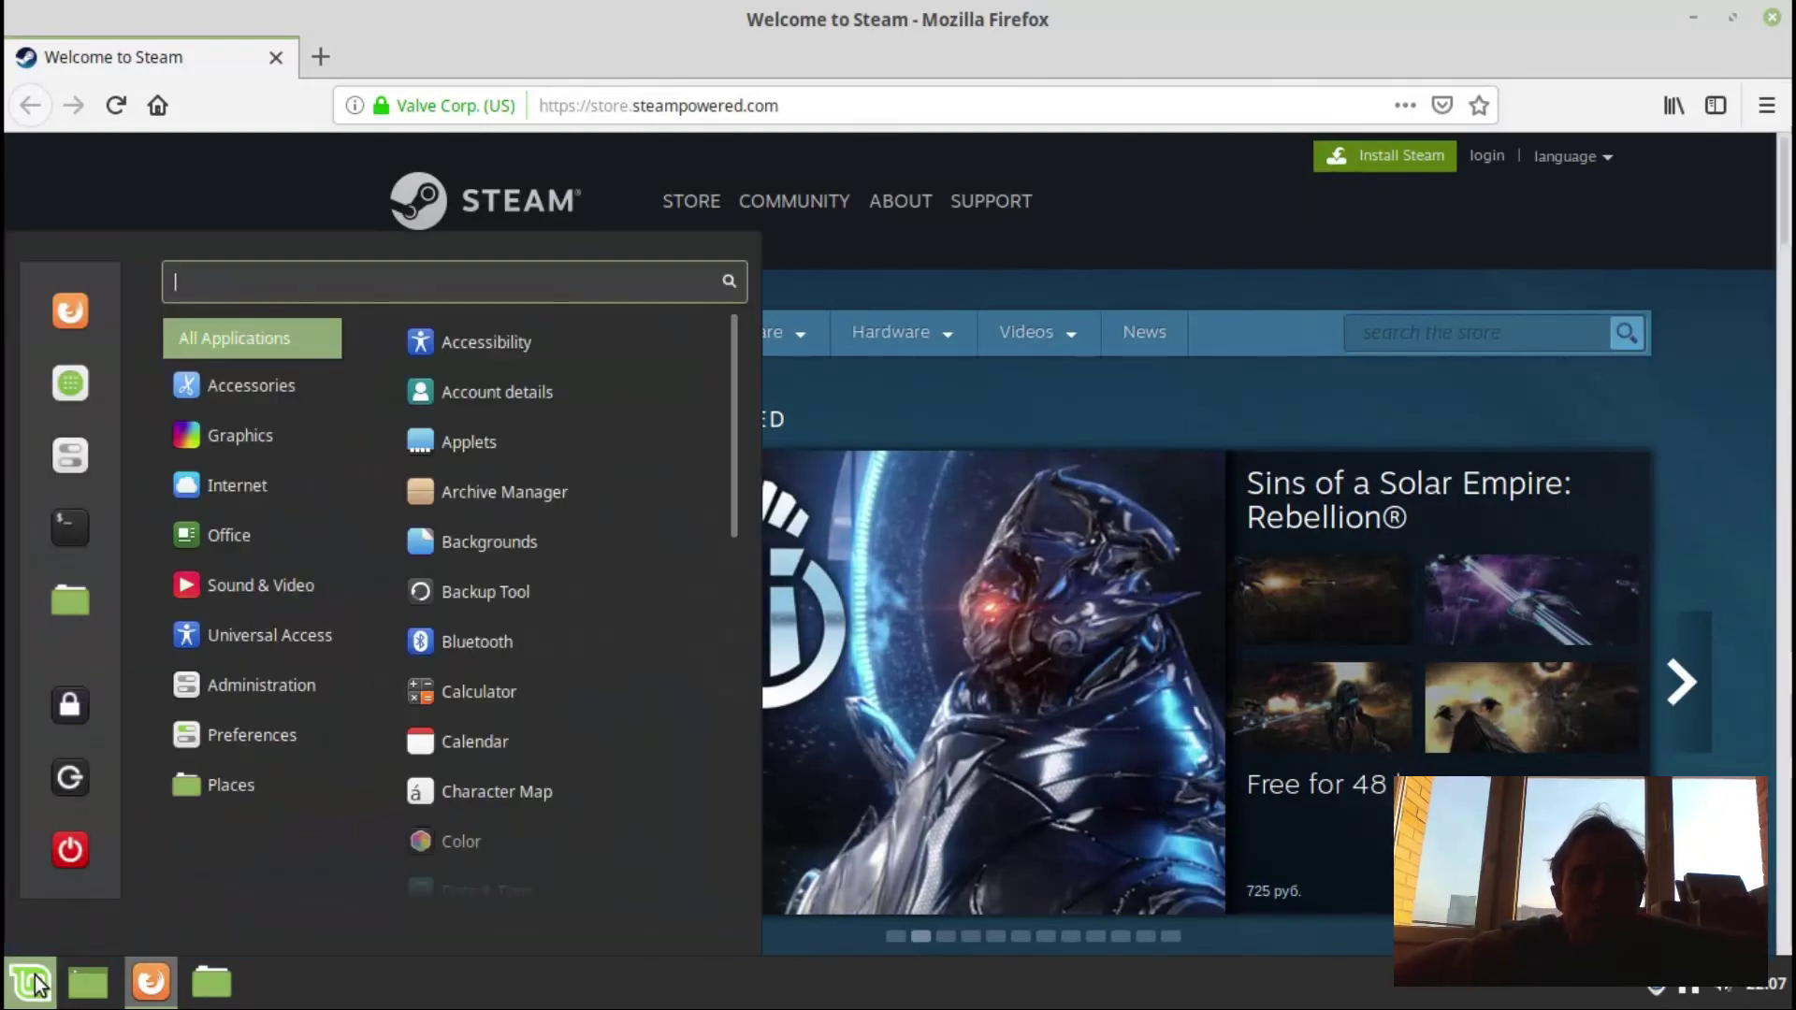
pyautogui.click(46, 373)
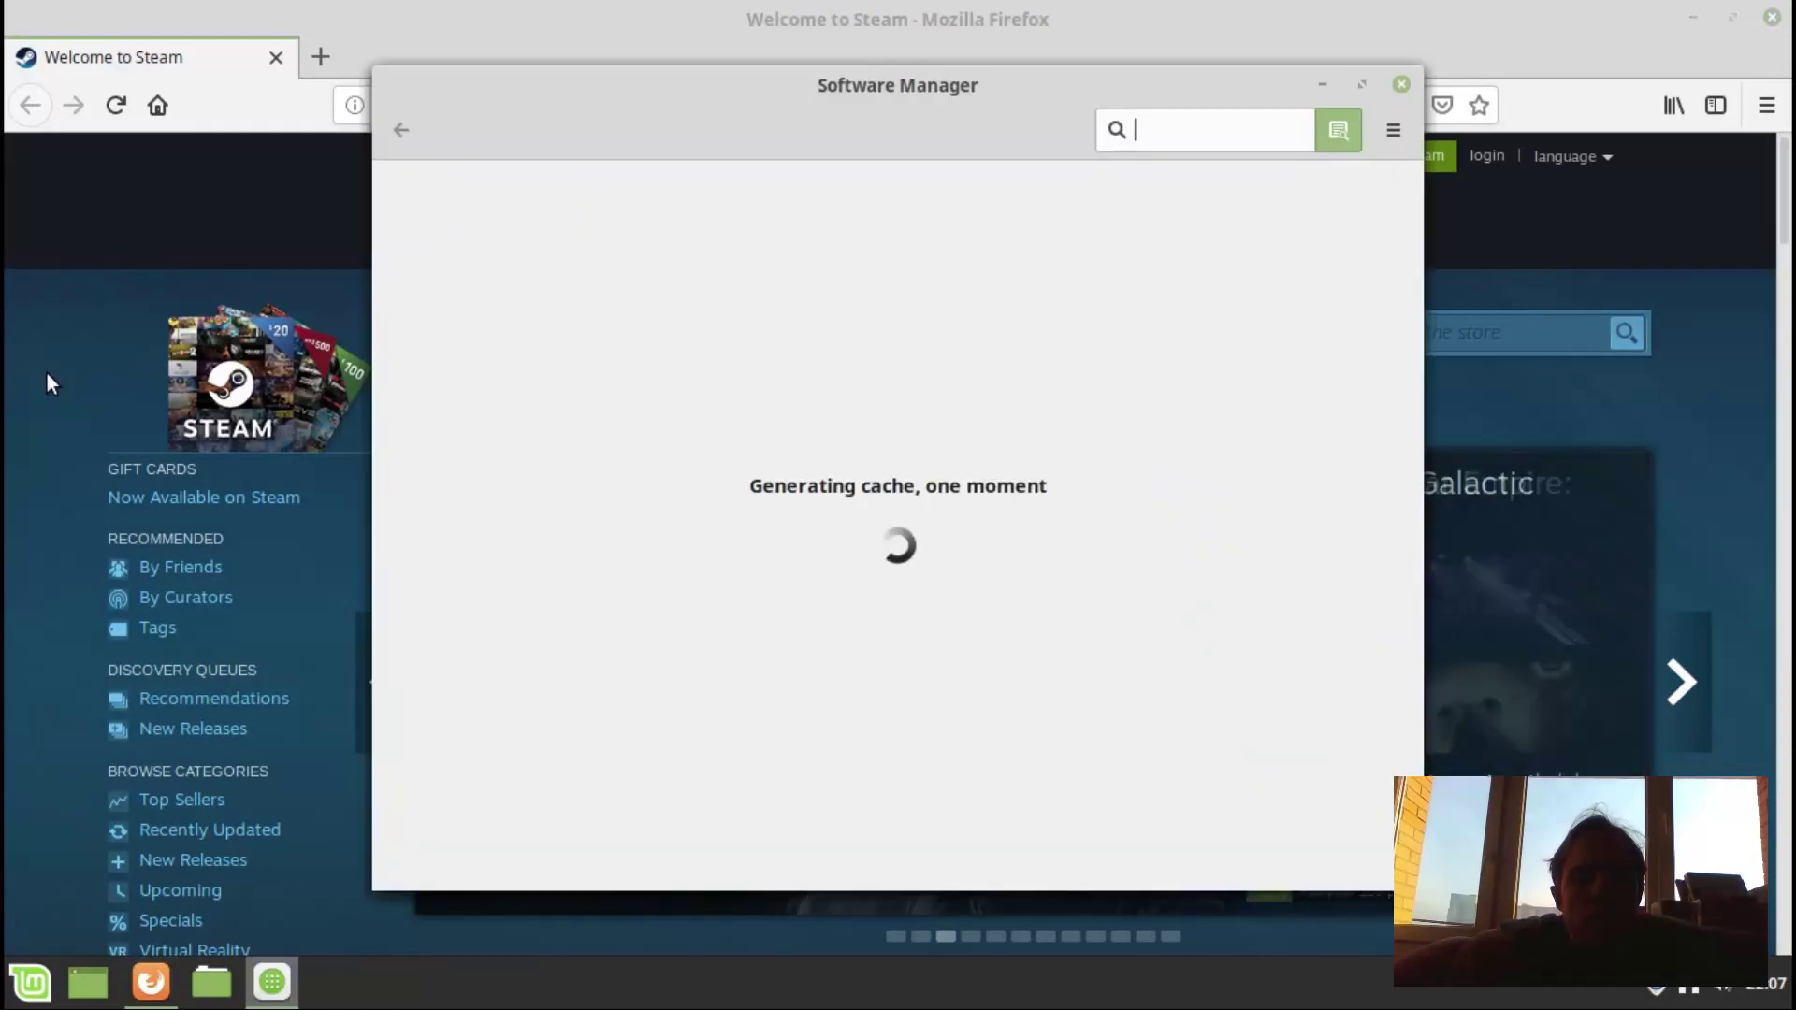
pyautogui.write('steam')
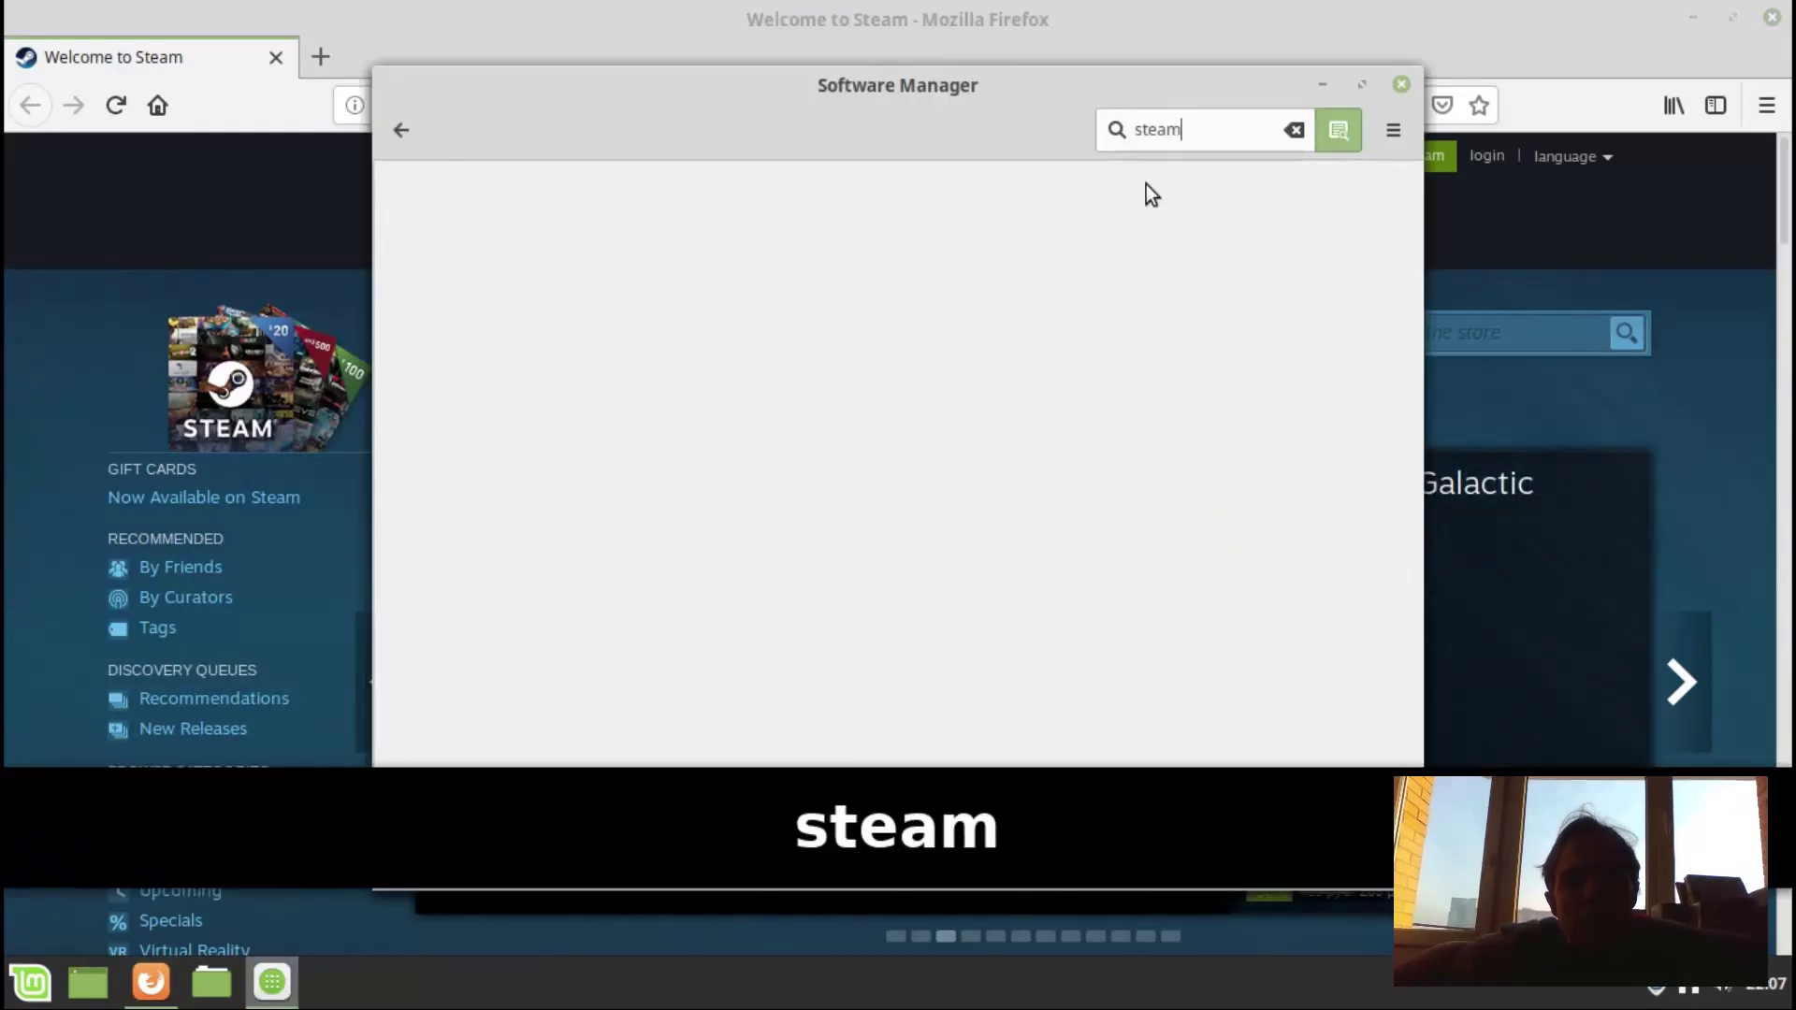
pyautogui.press('Return')
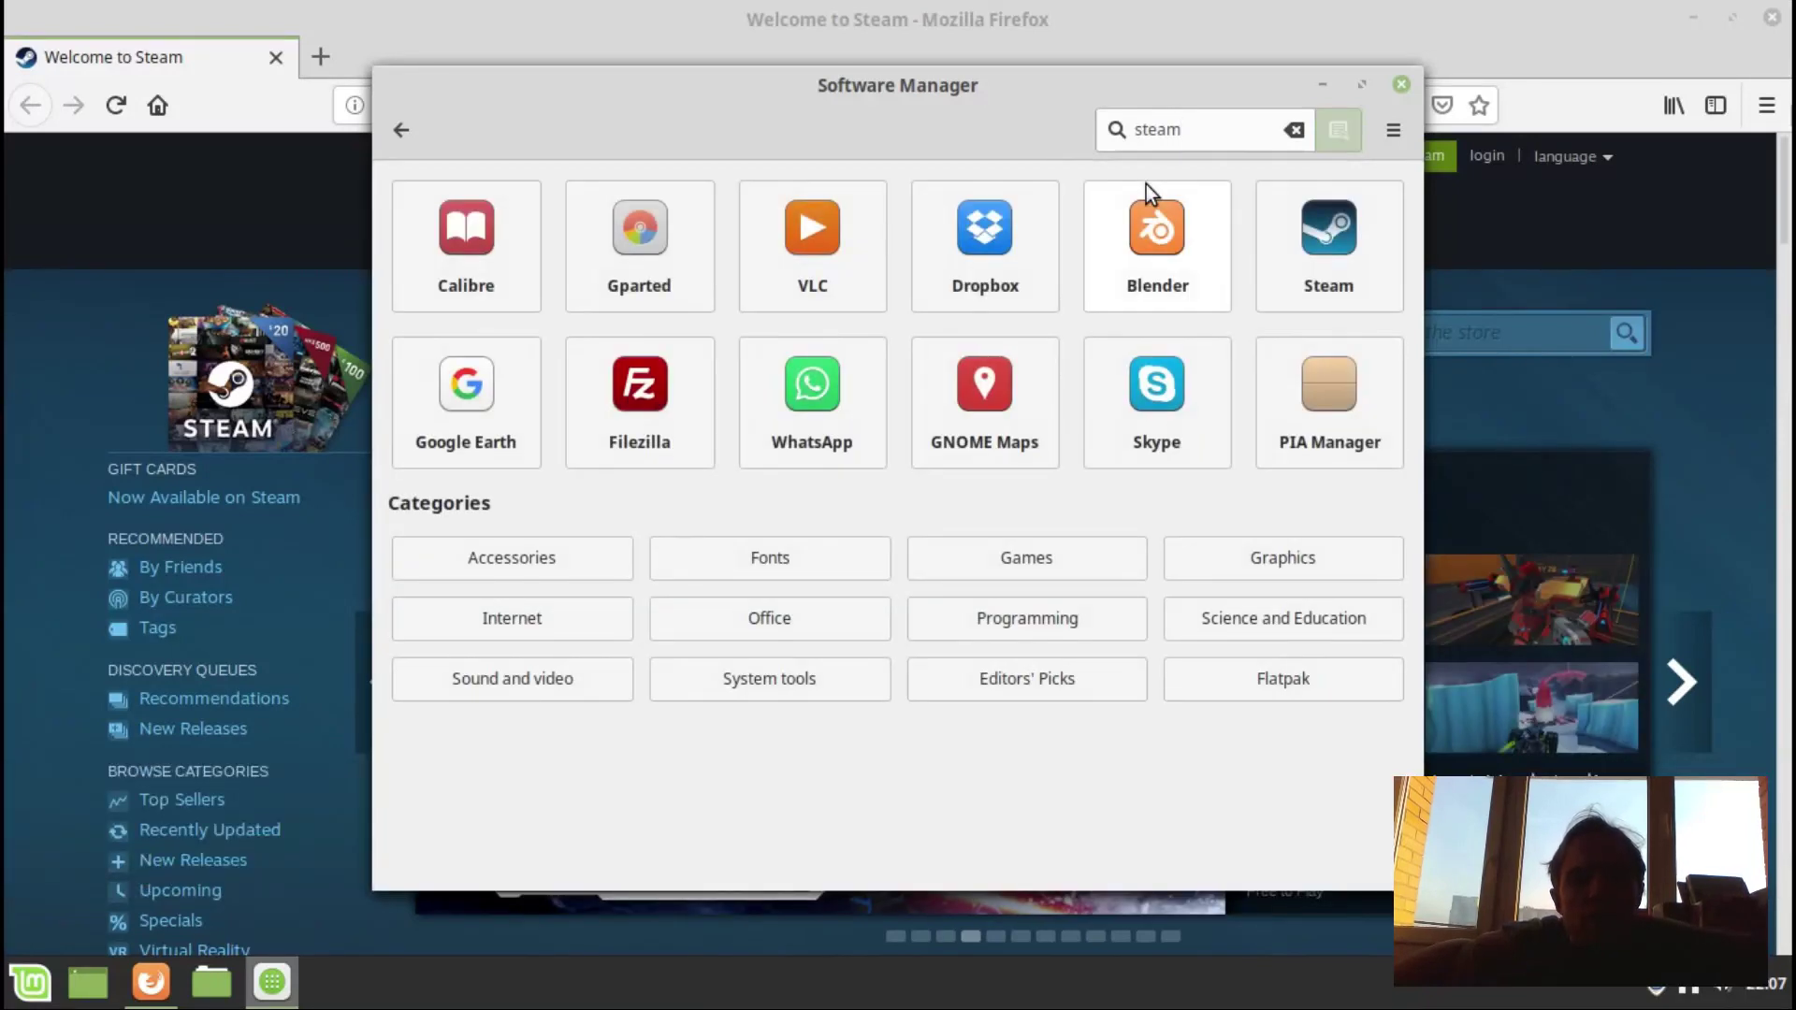
pyautogui.press('Return')
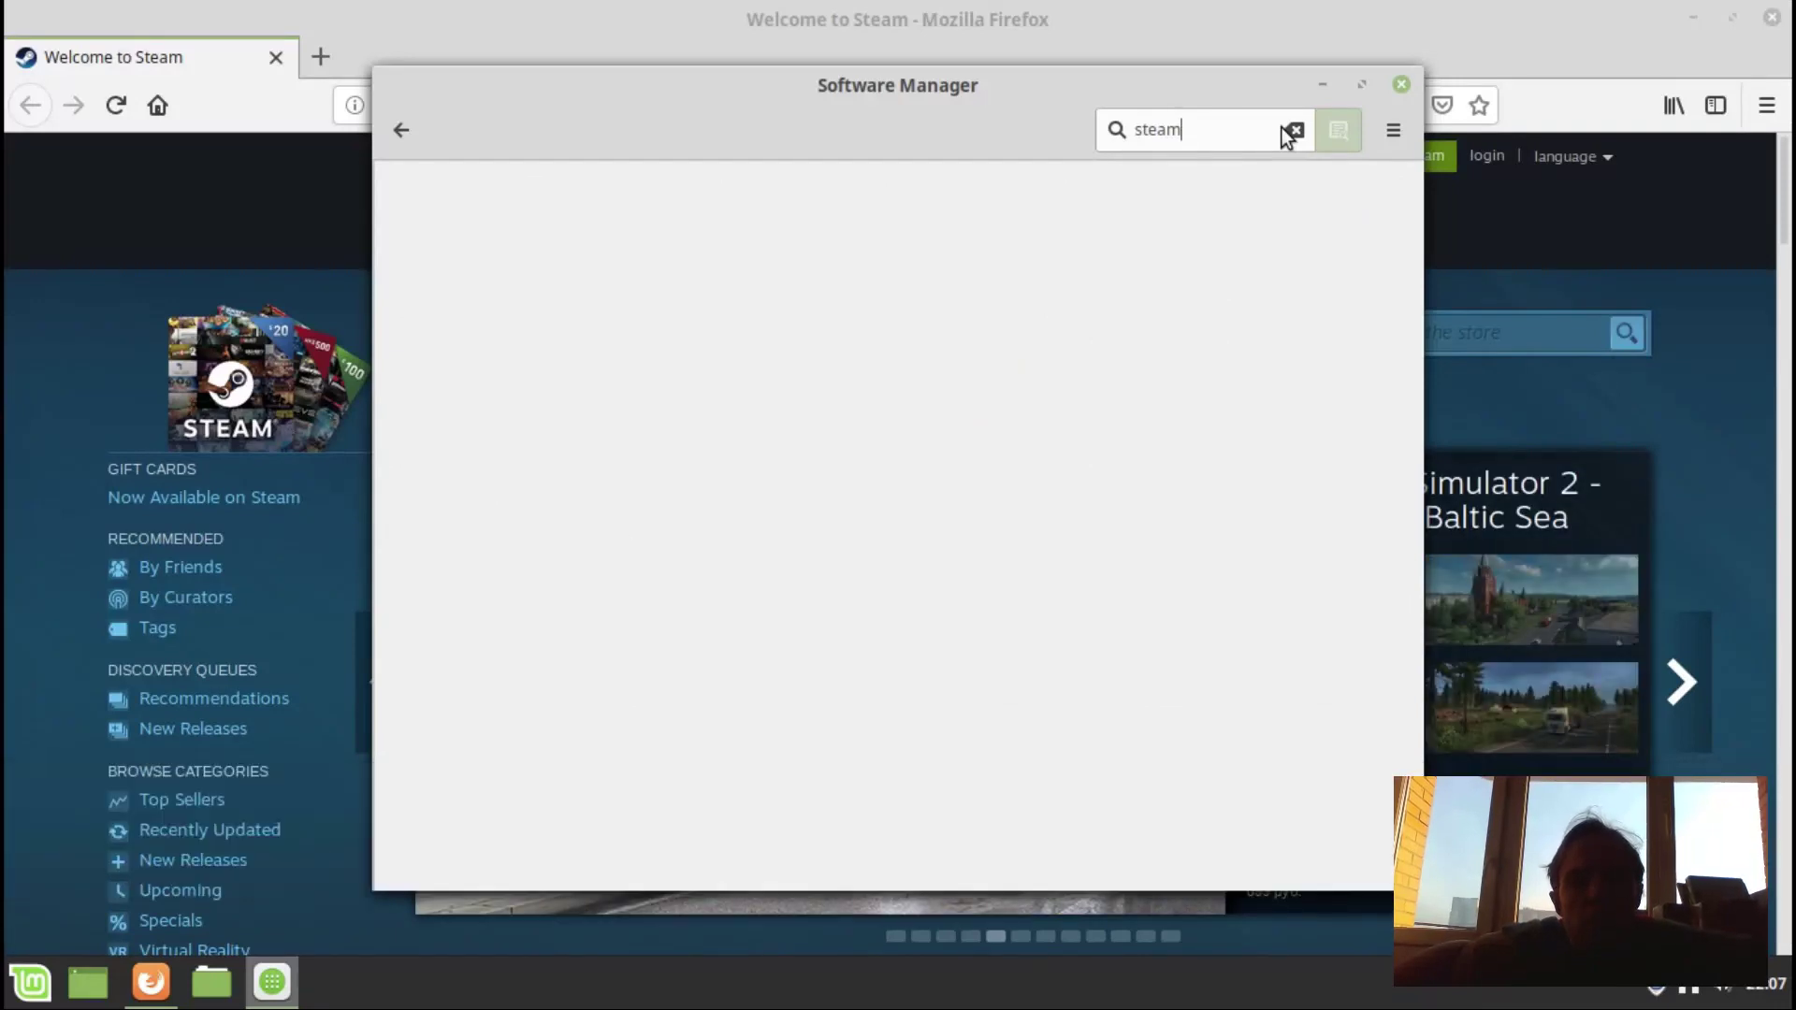
# Close Software Manager, save steam_latest.deb from the Steam site, and open its Downloads folder.
pyautogui.click(1396, 84)
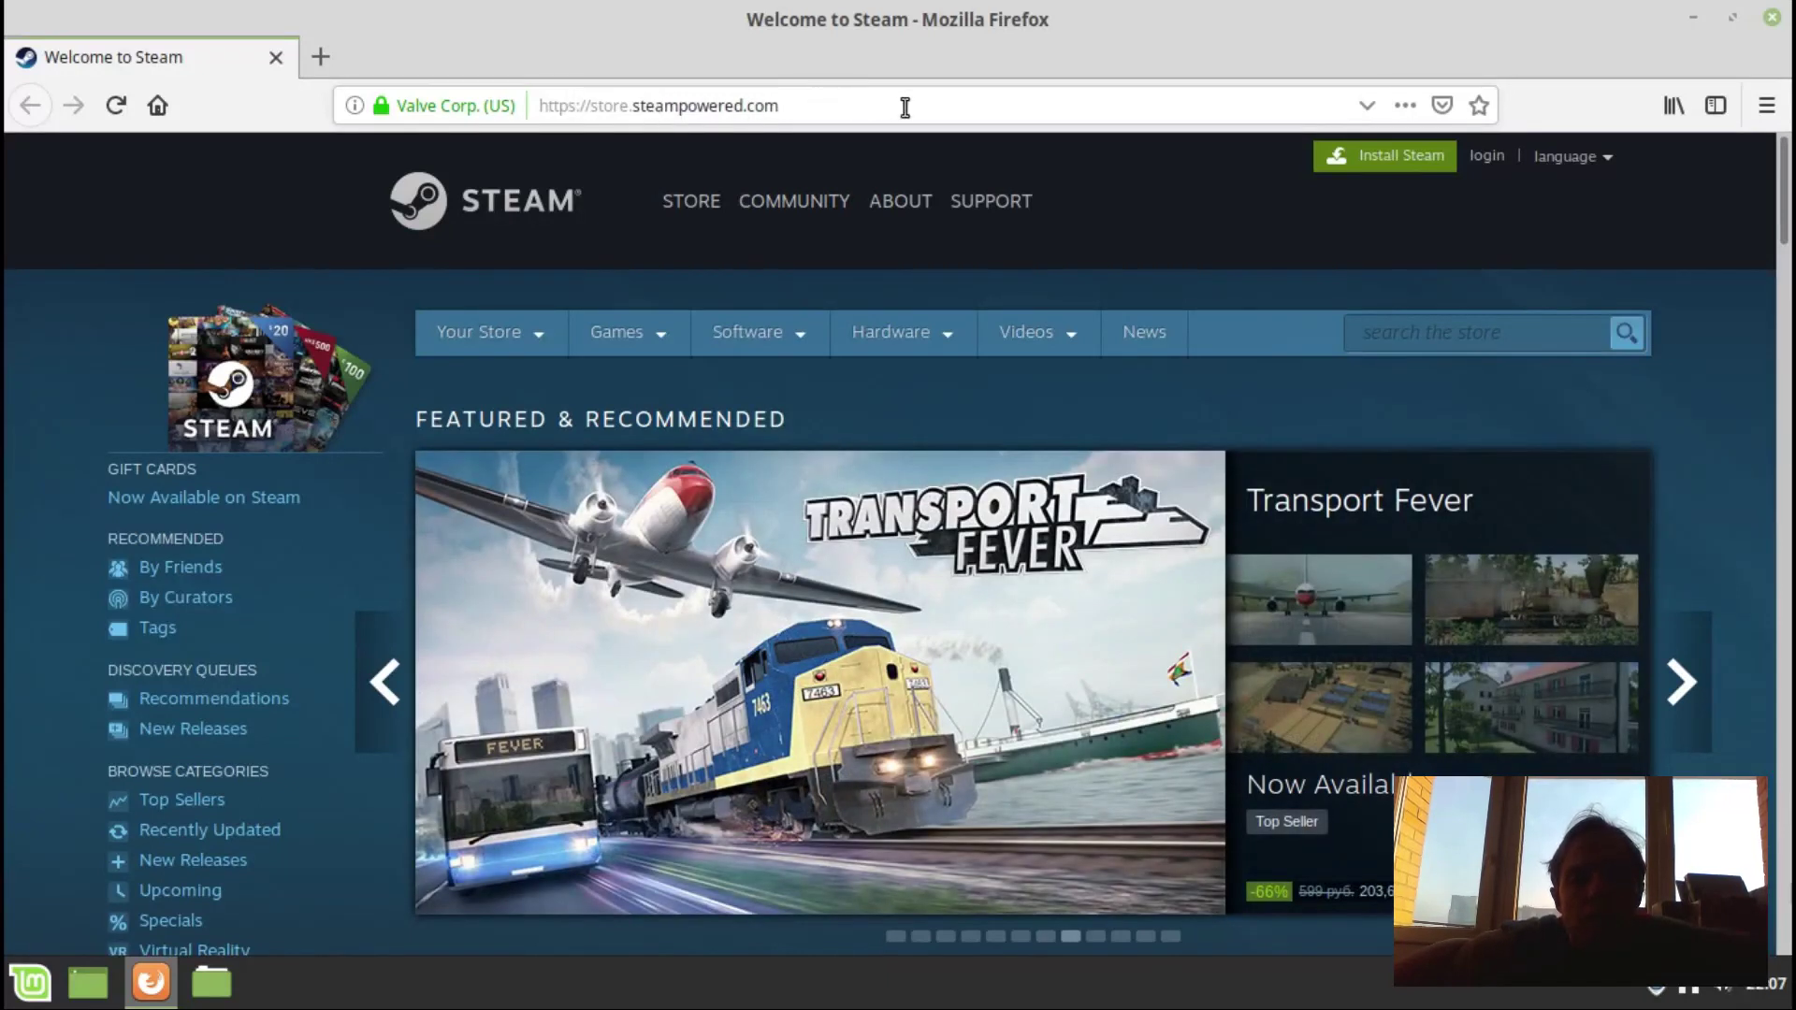
pyautogui.click(1380, 161)
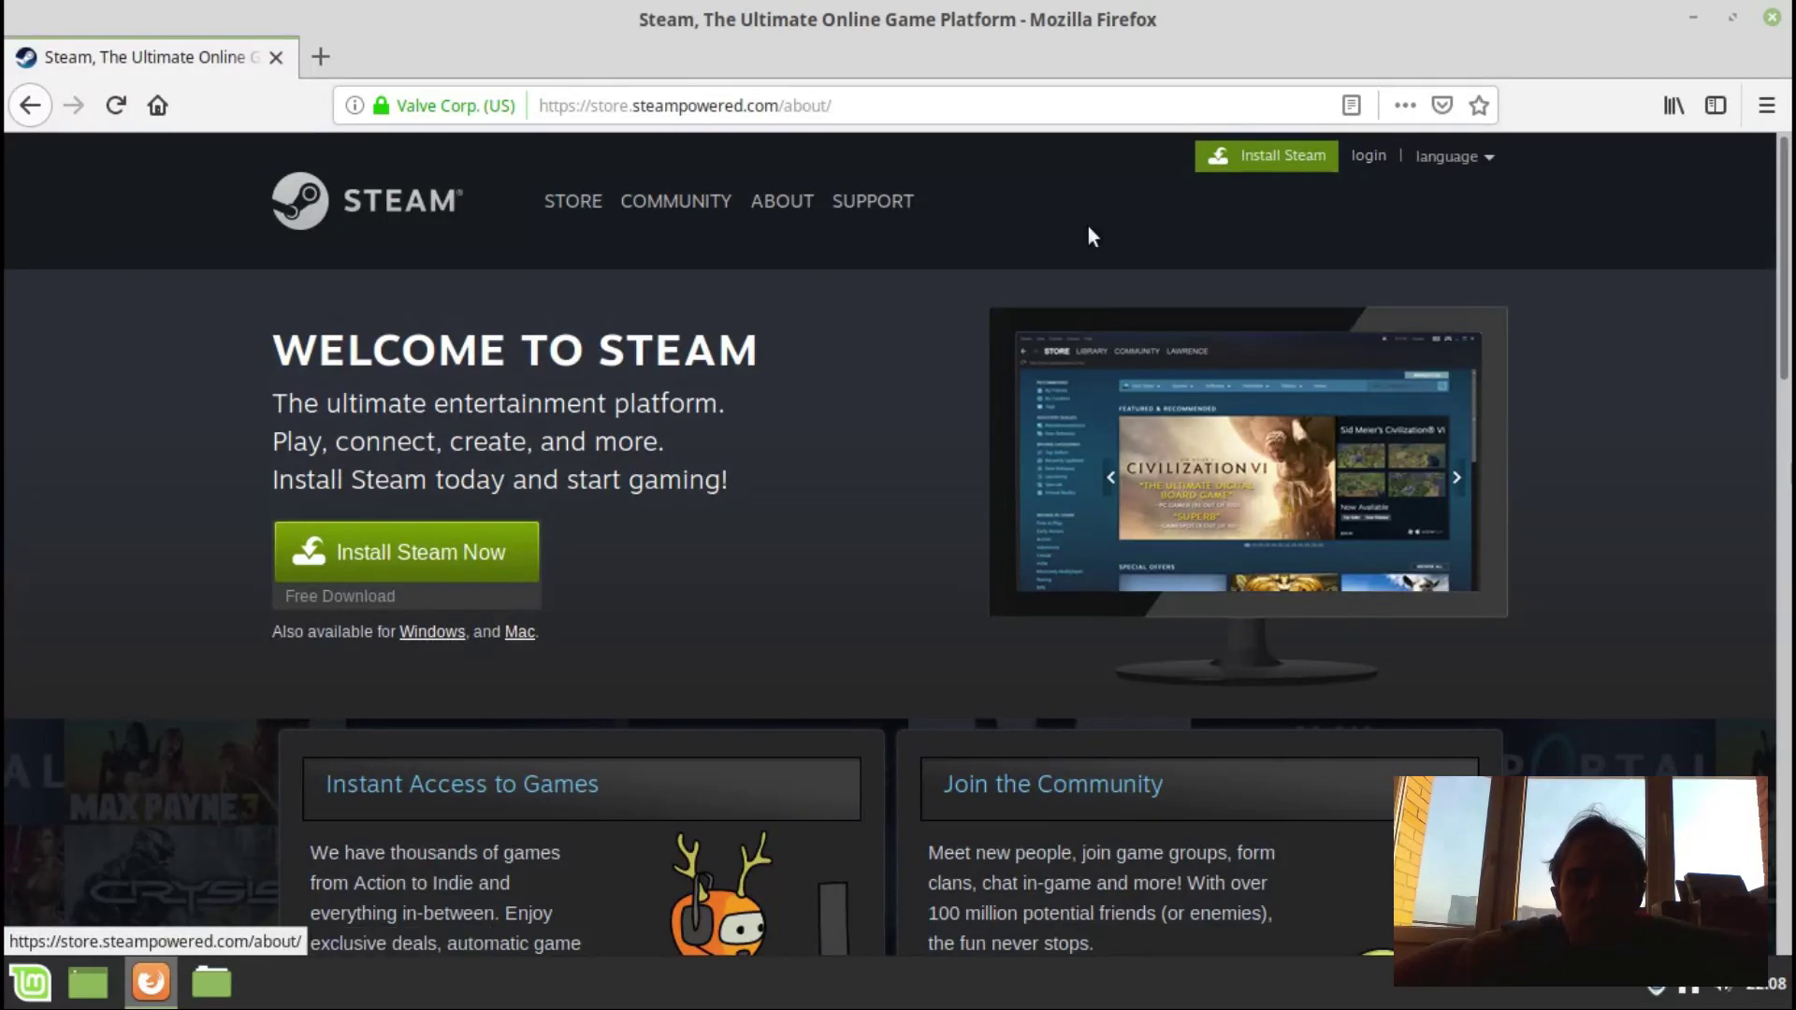
pyautogui.click(444, 557)
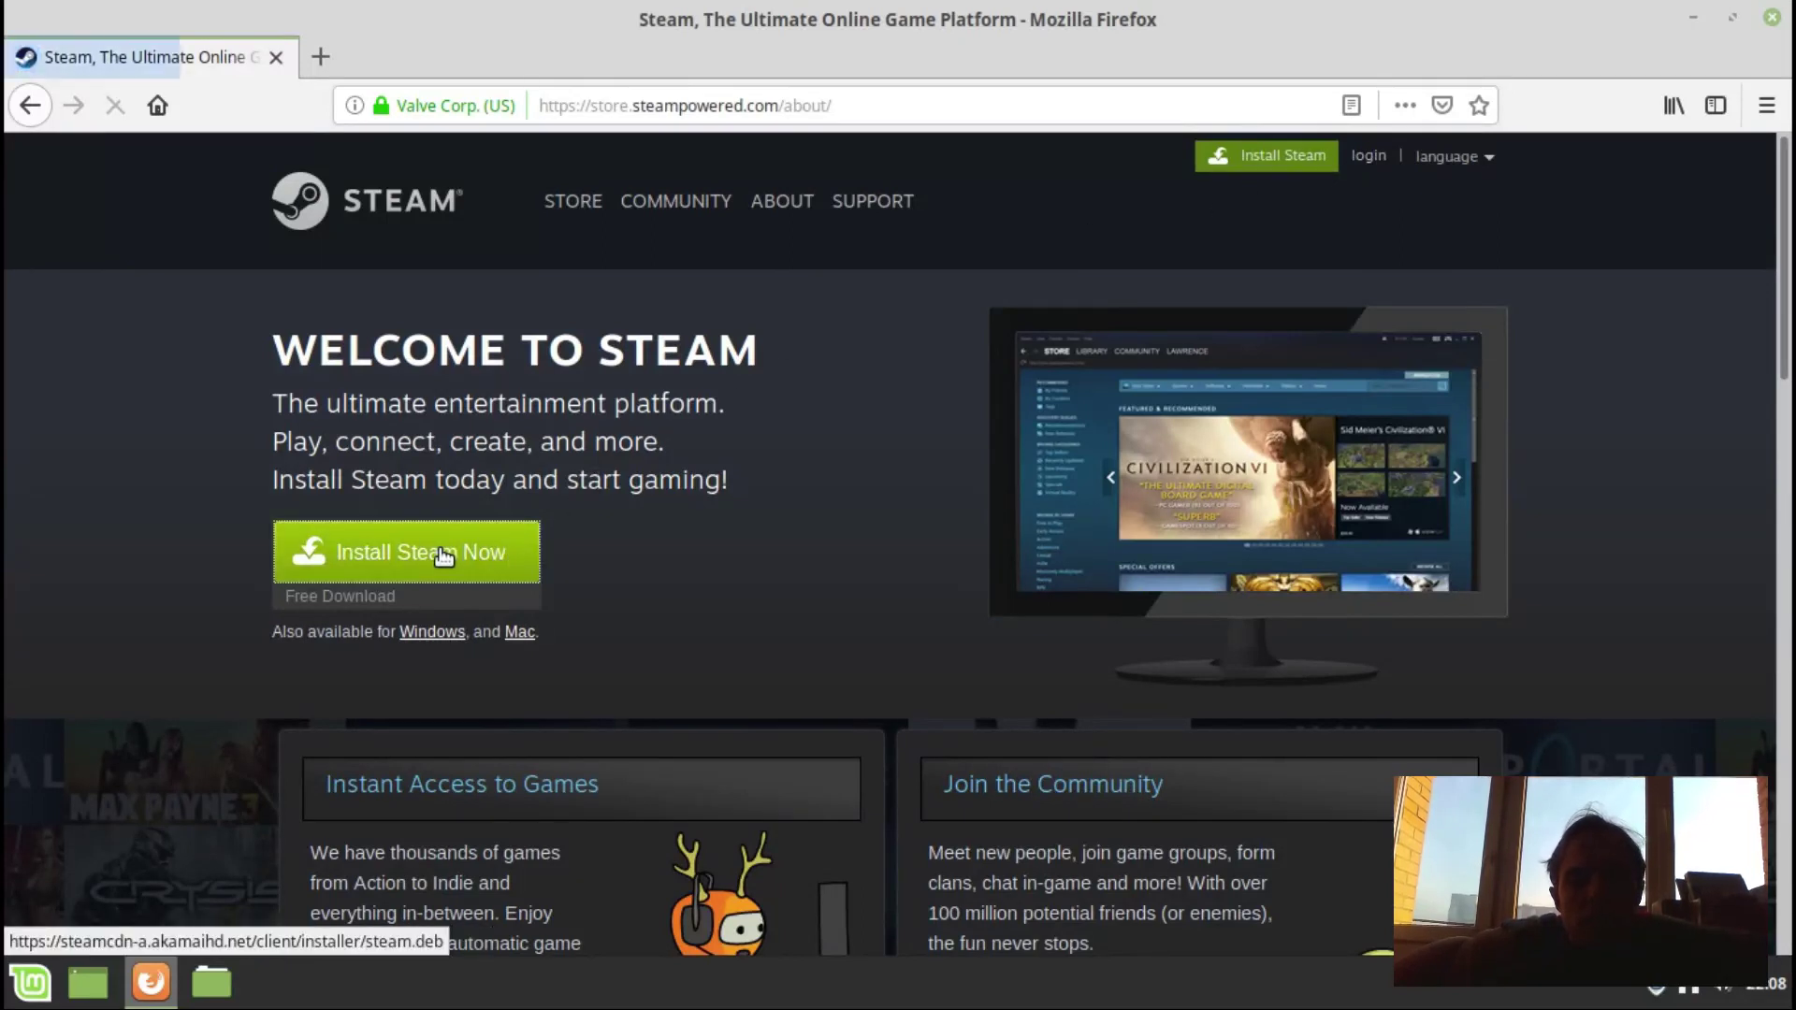
pyautogui.click(698, 528)
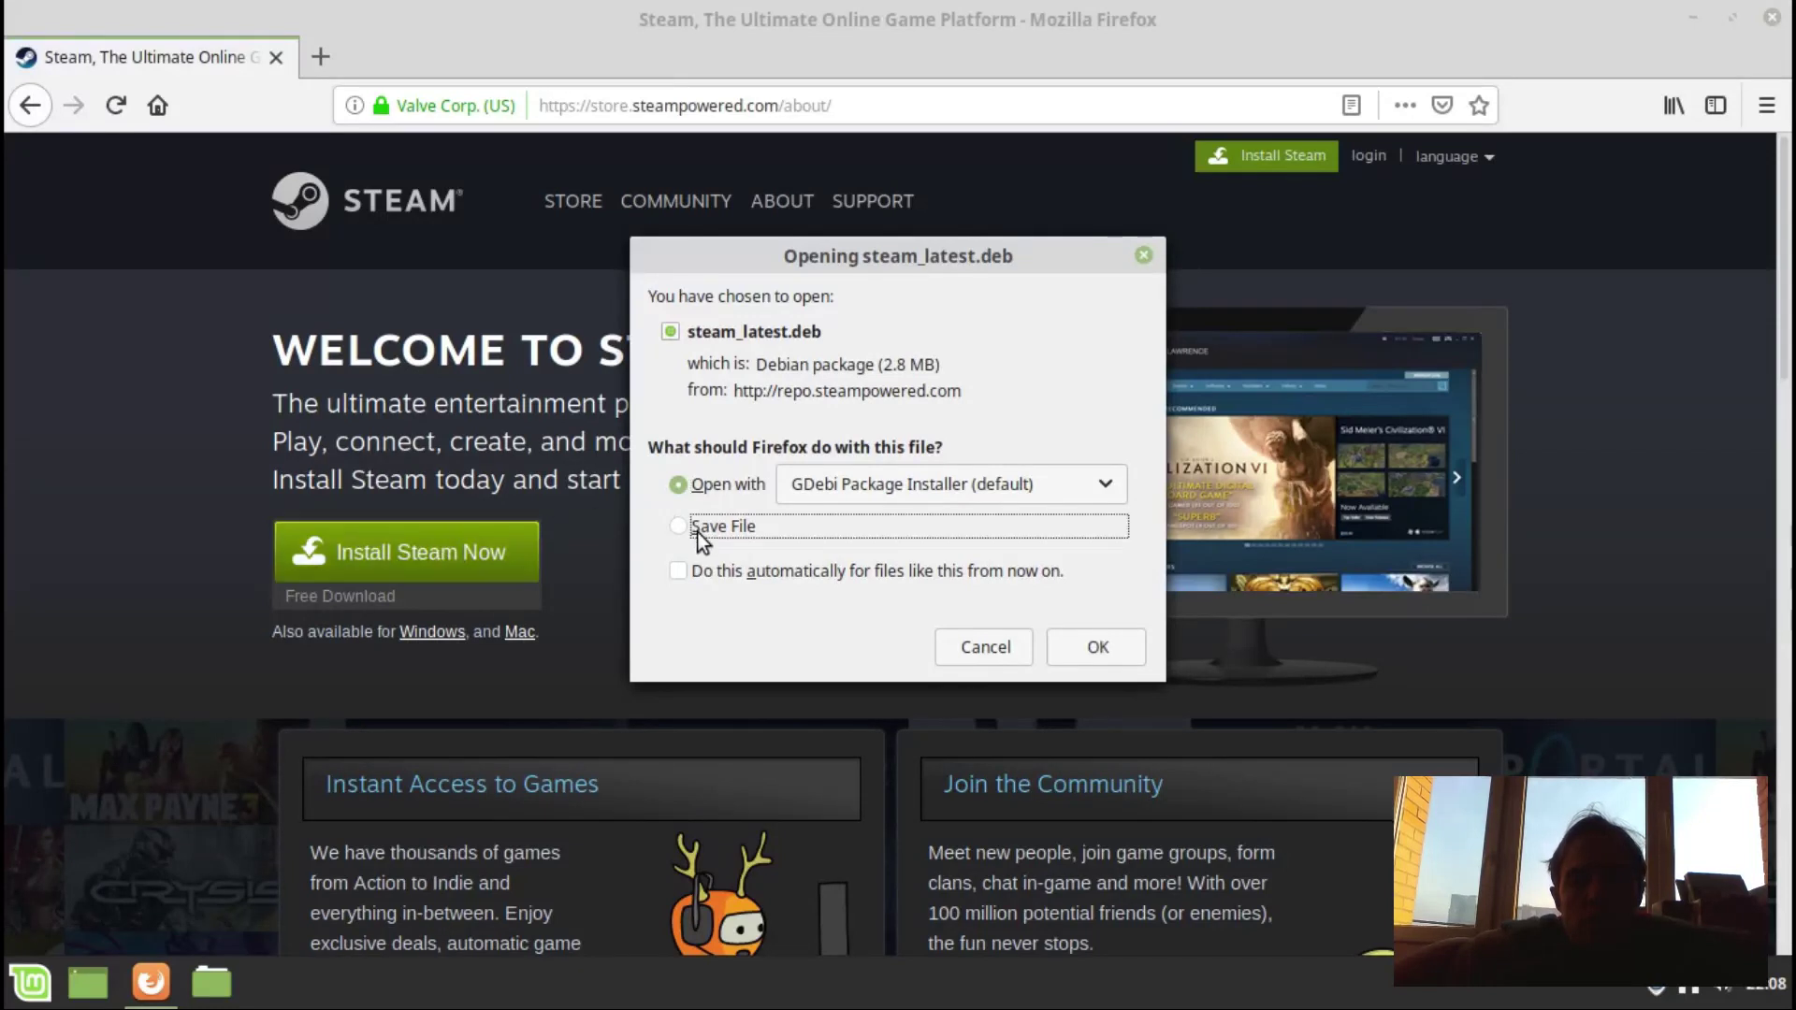
pyautogui.click(1098, 649)
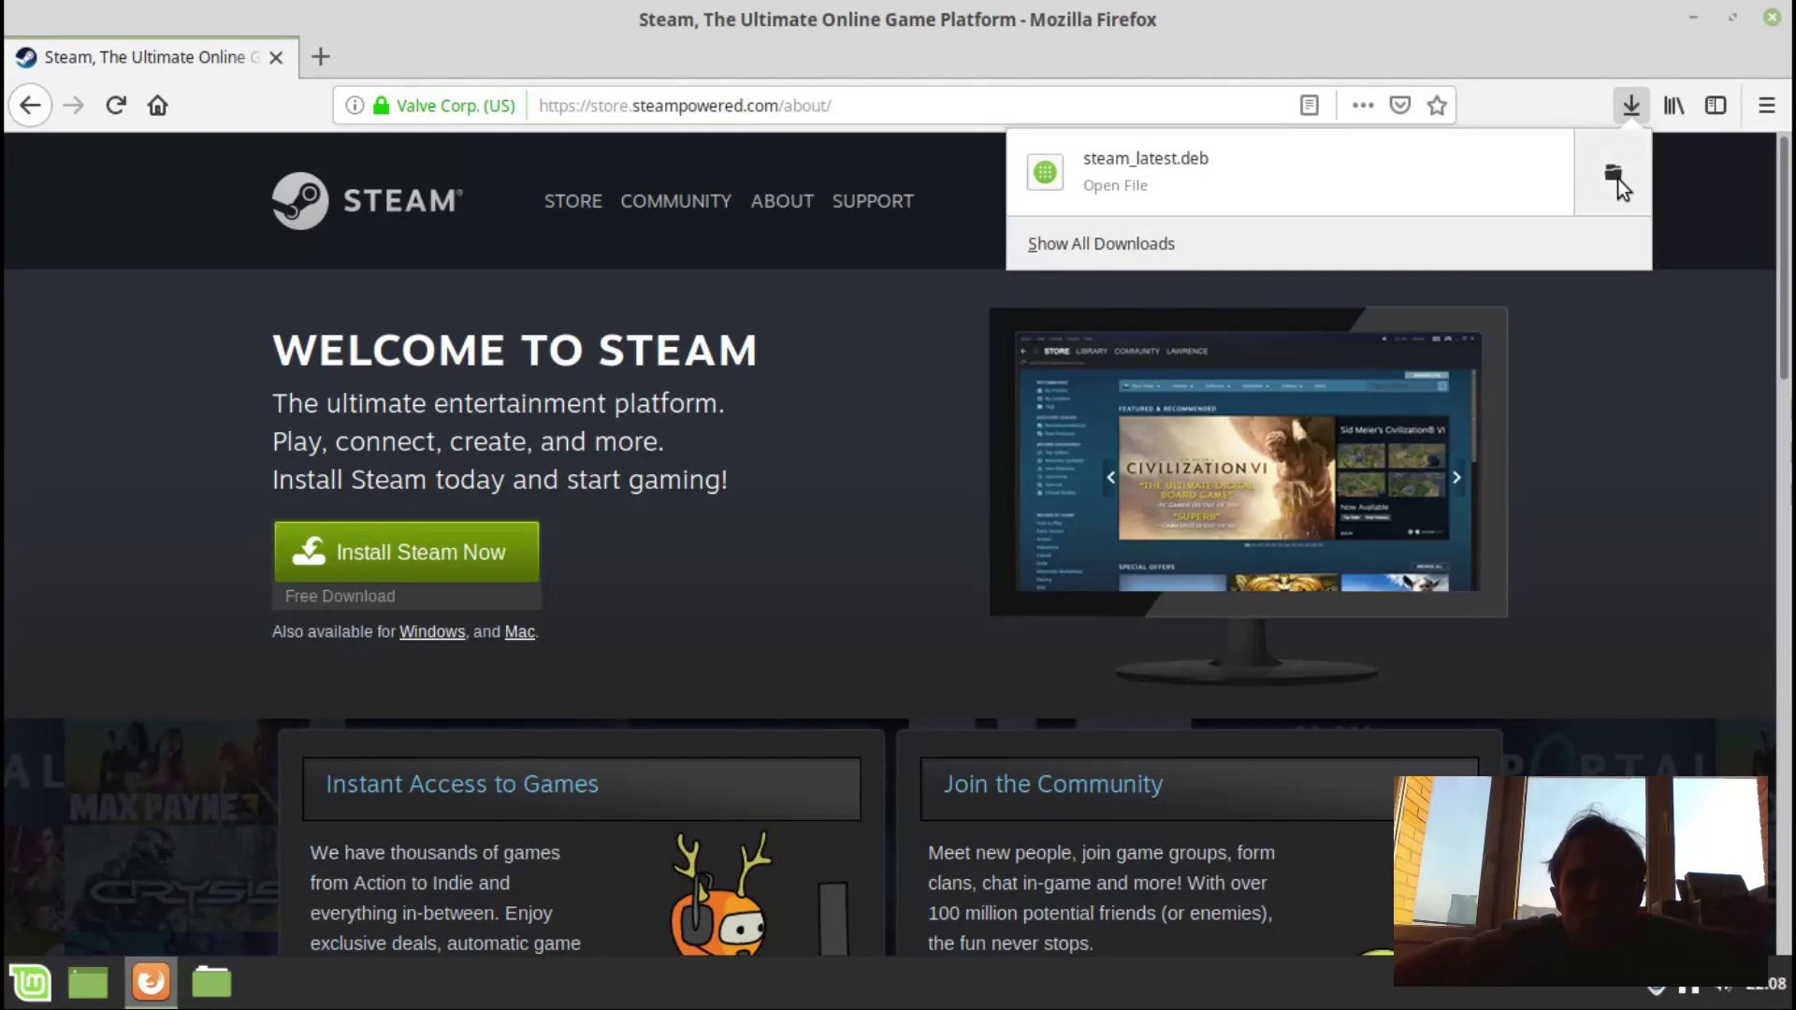
pyautogui.click(1619, 181)
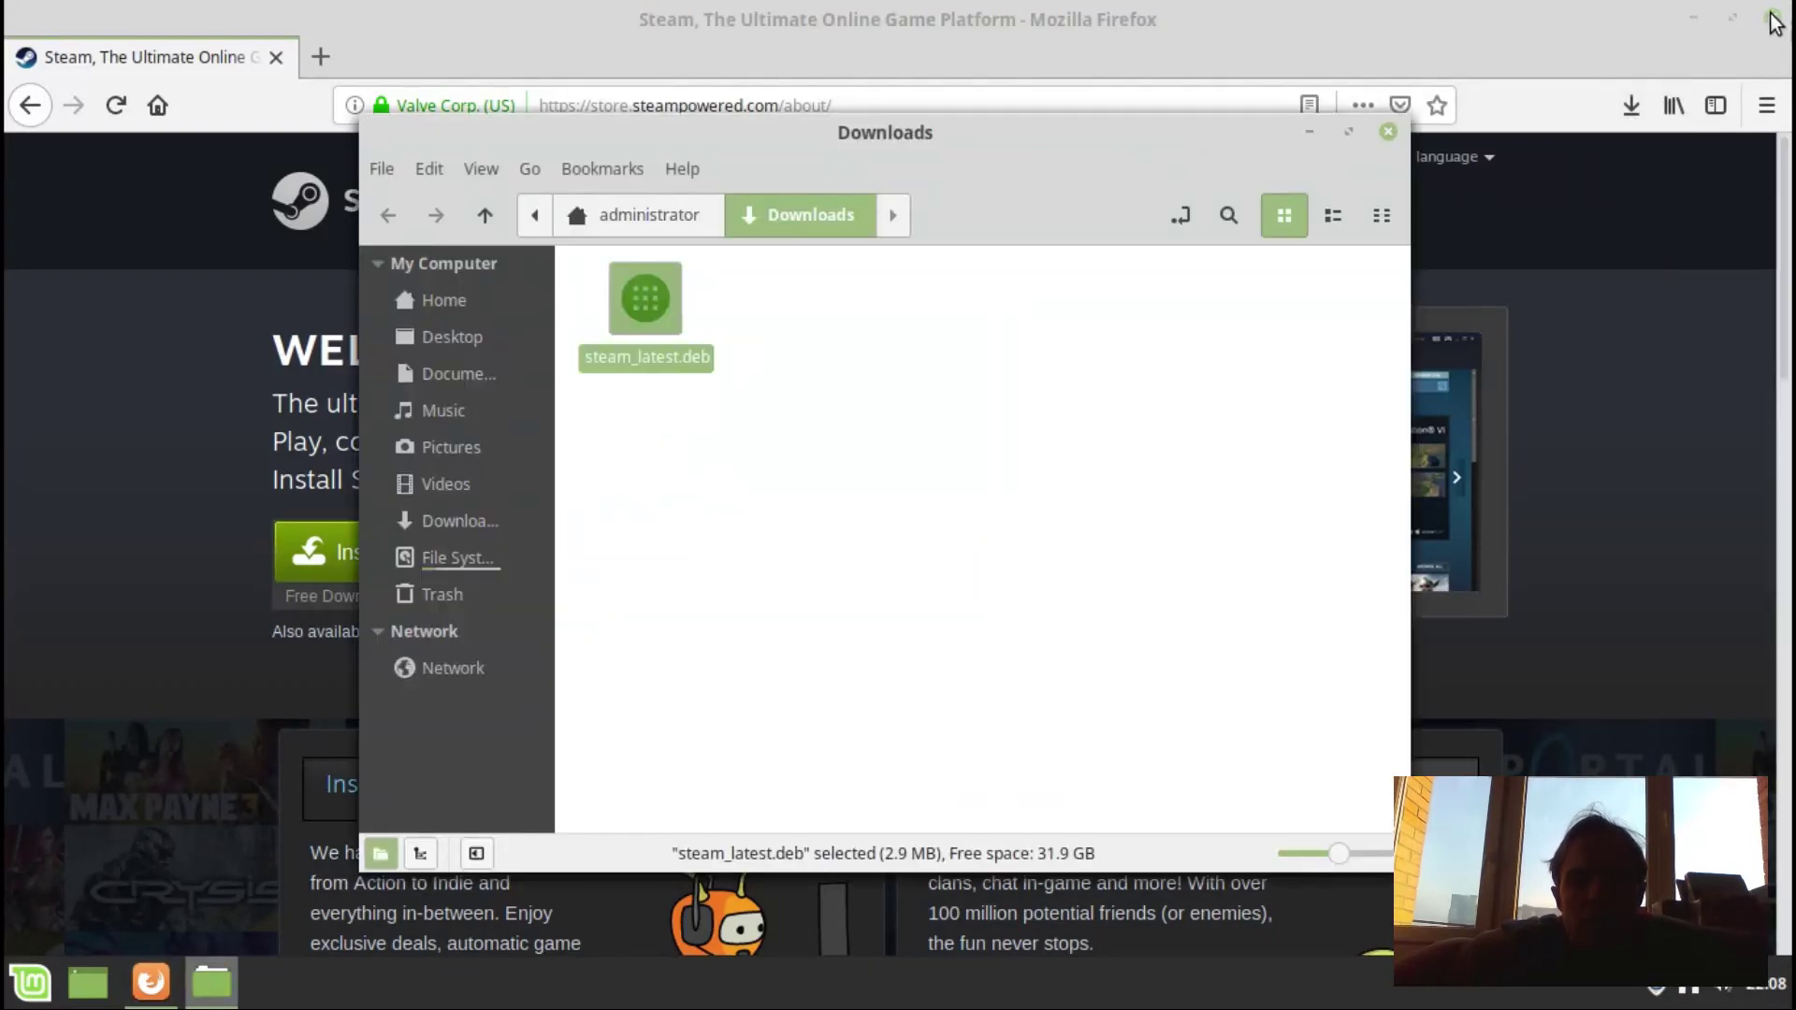
# Close Firefox and open steam_latest.deb with GDebi Package Installer.
pyautogui.click(1771, 17)
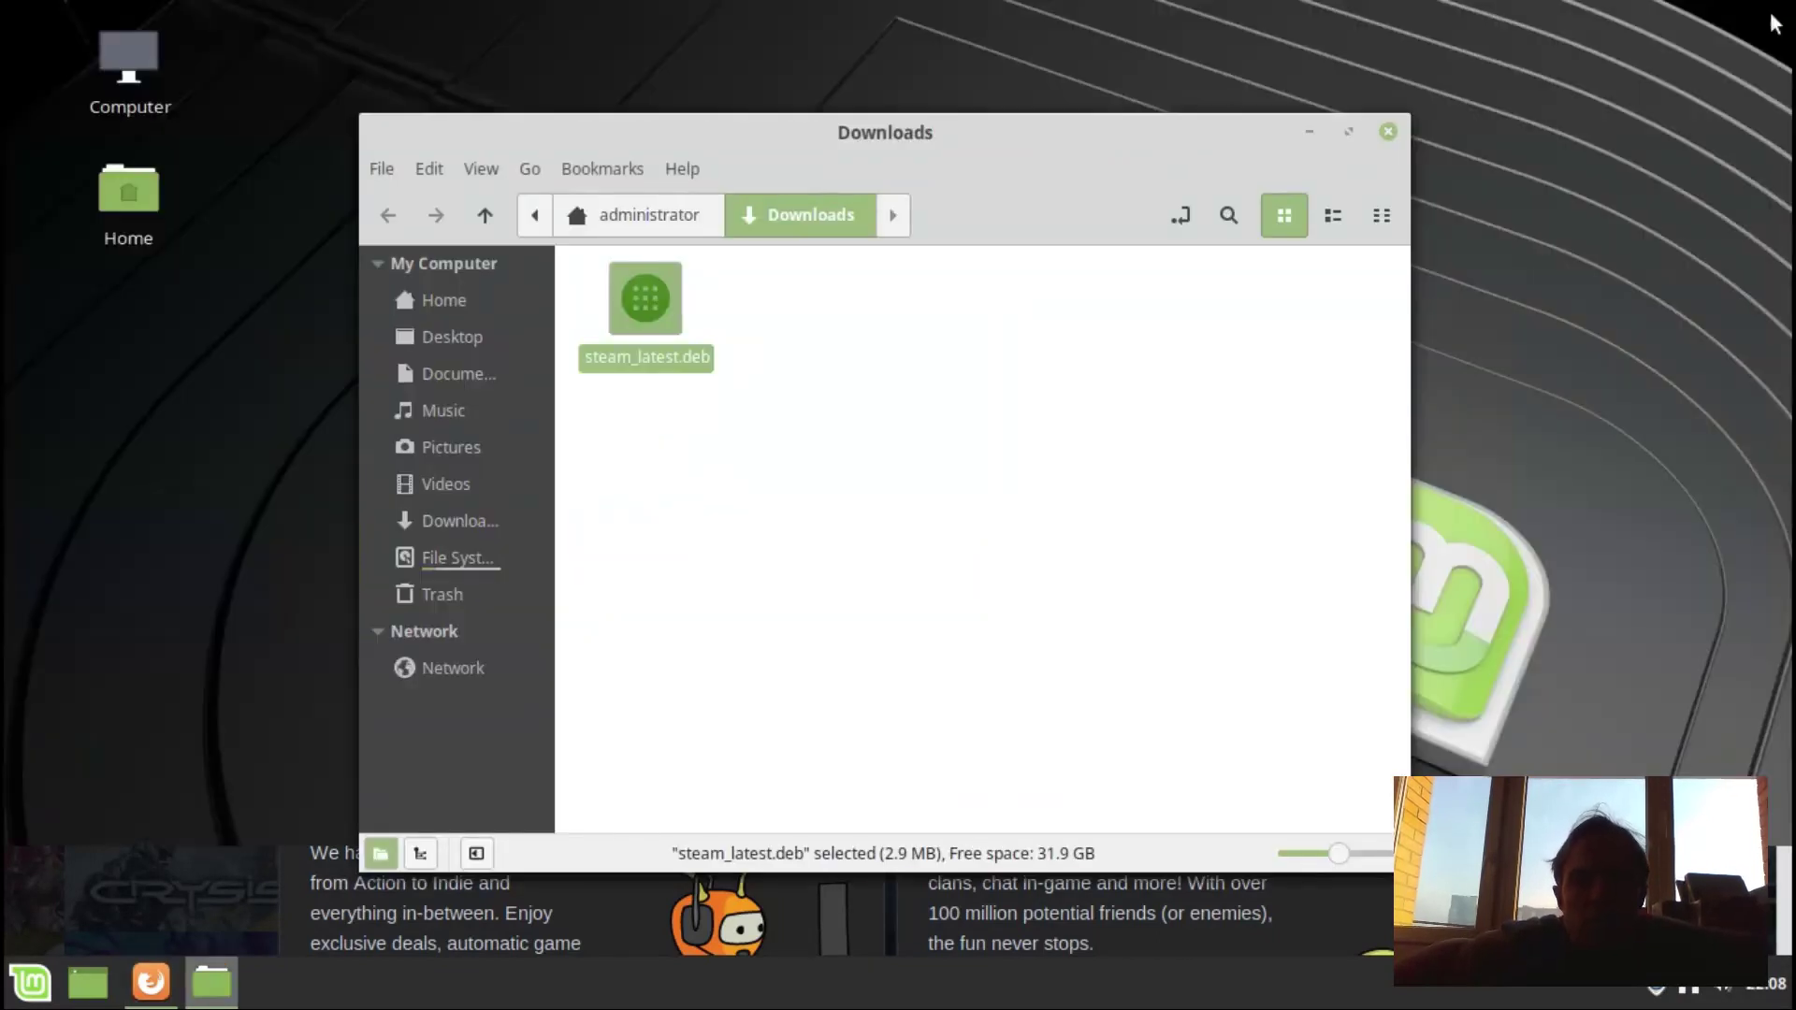
pyautogui.rightClick(644, 303)
pyautogui.click(717, 327)
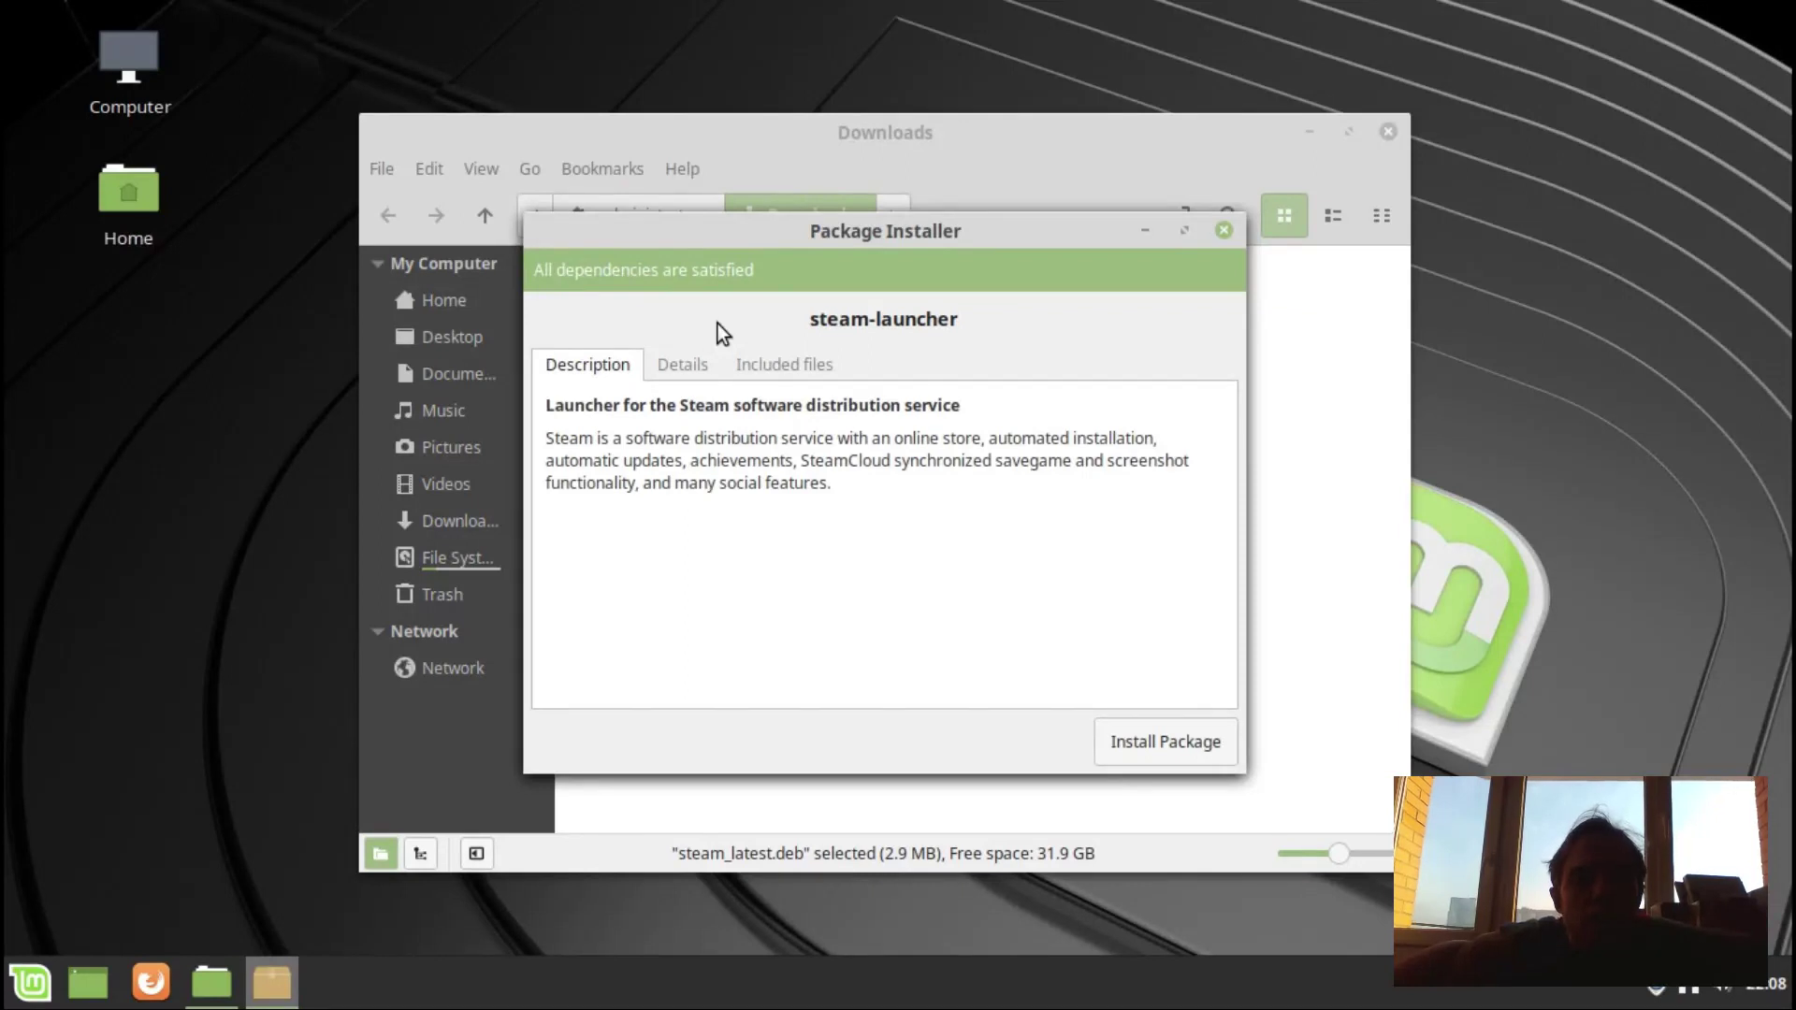
# Install the steam-launcher package, authenticating with the administrator password.
pyautogui.click(1165, 741)
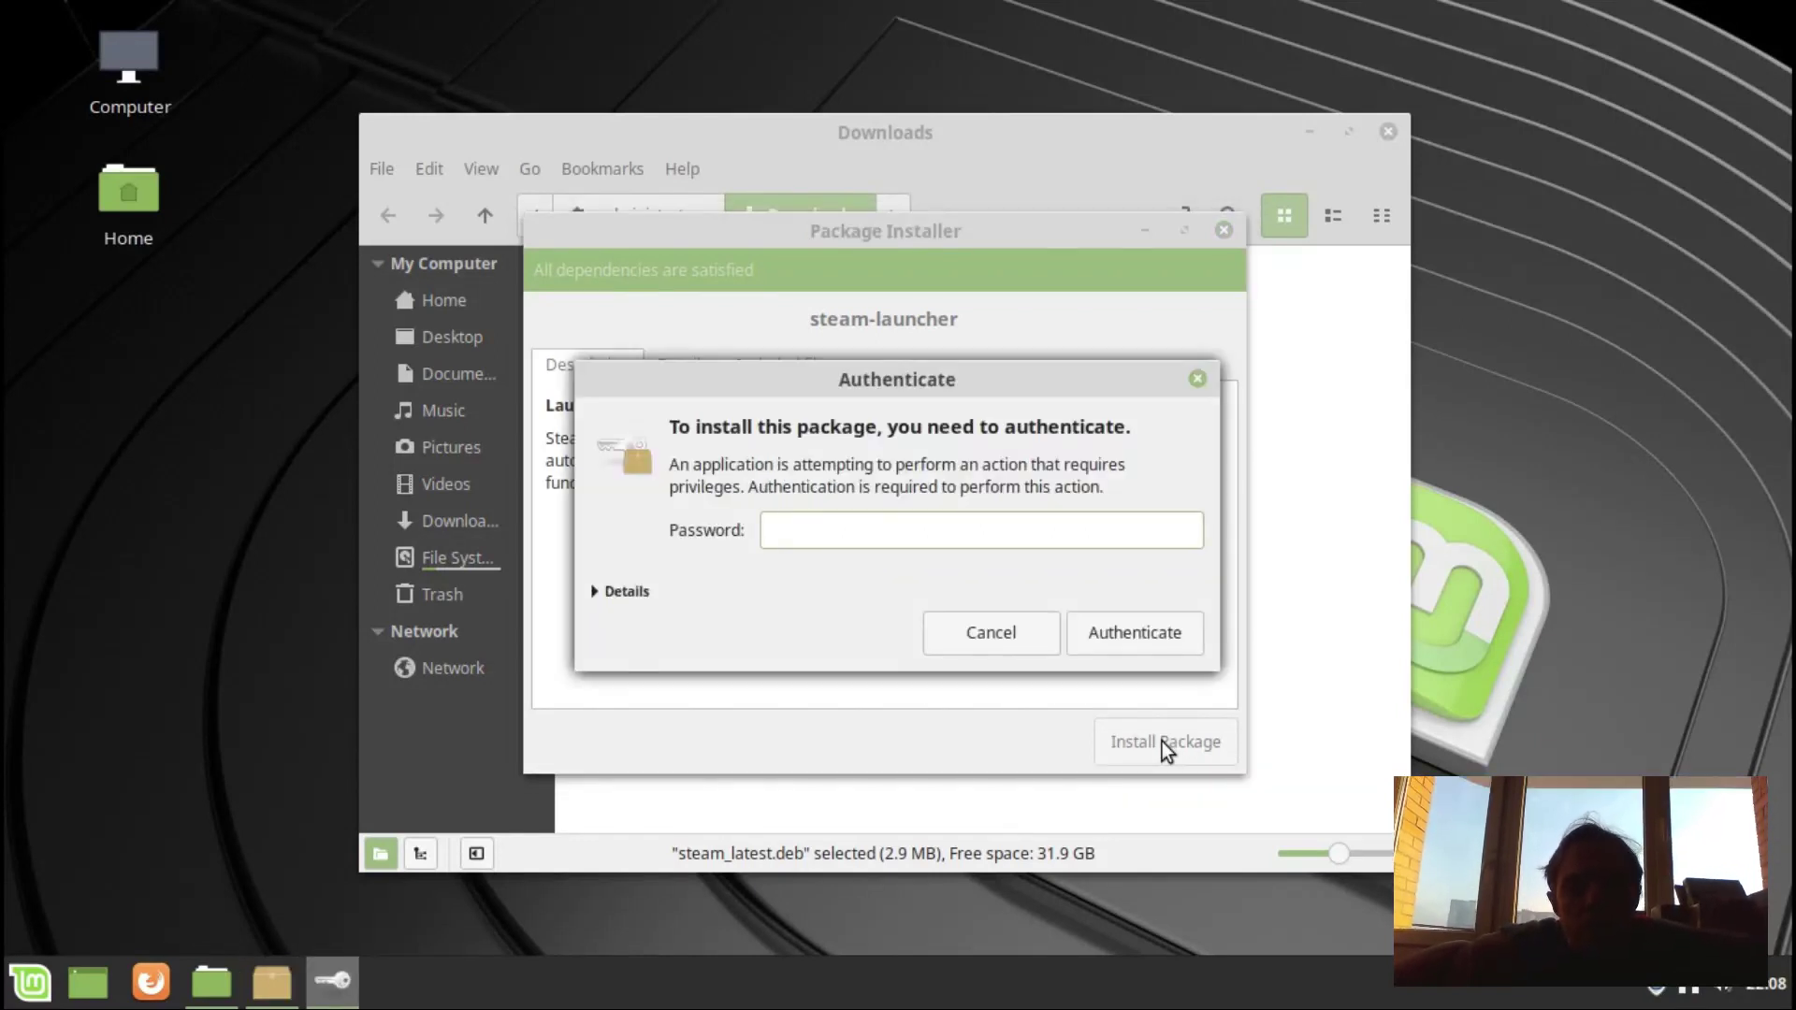
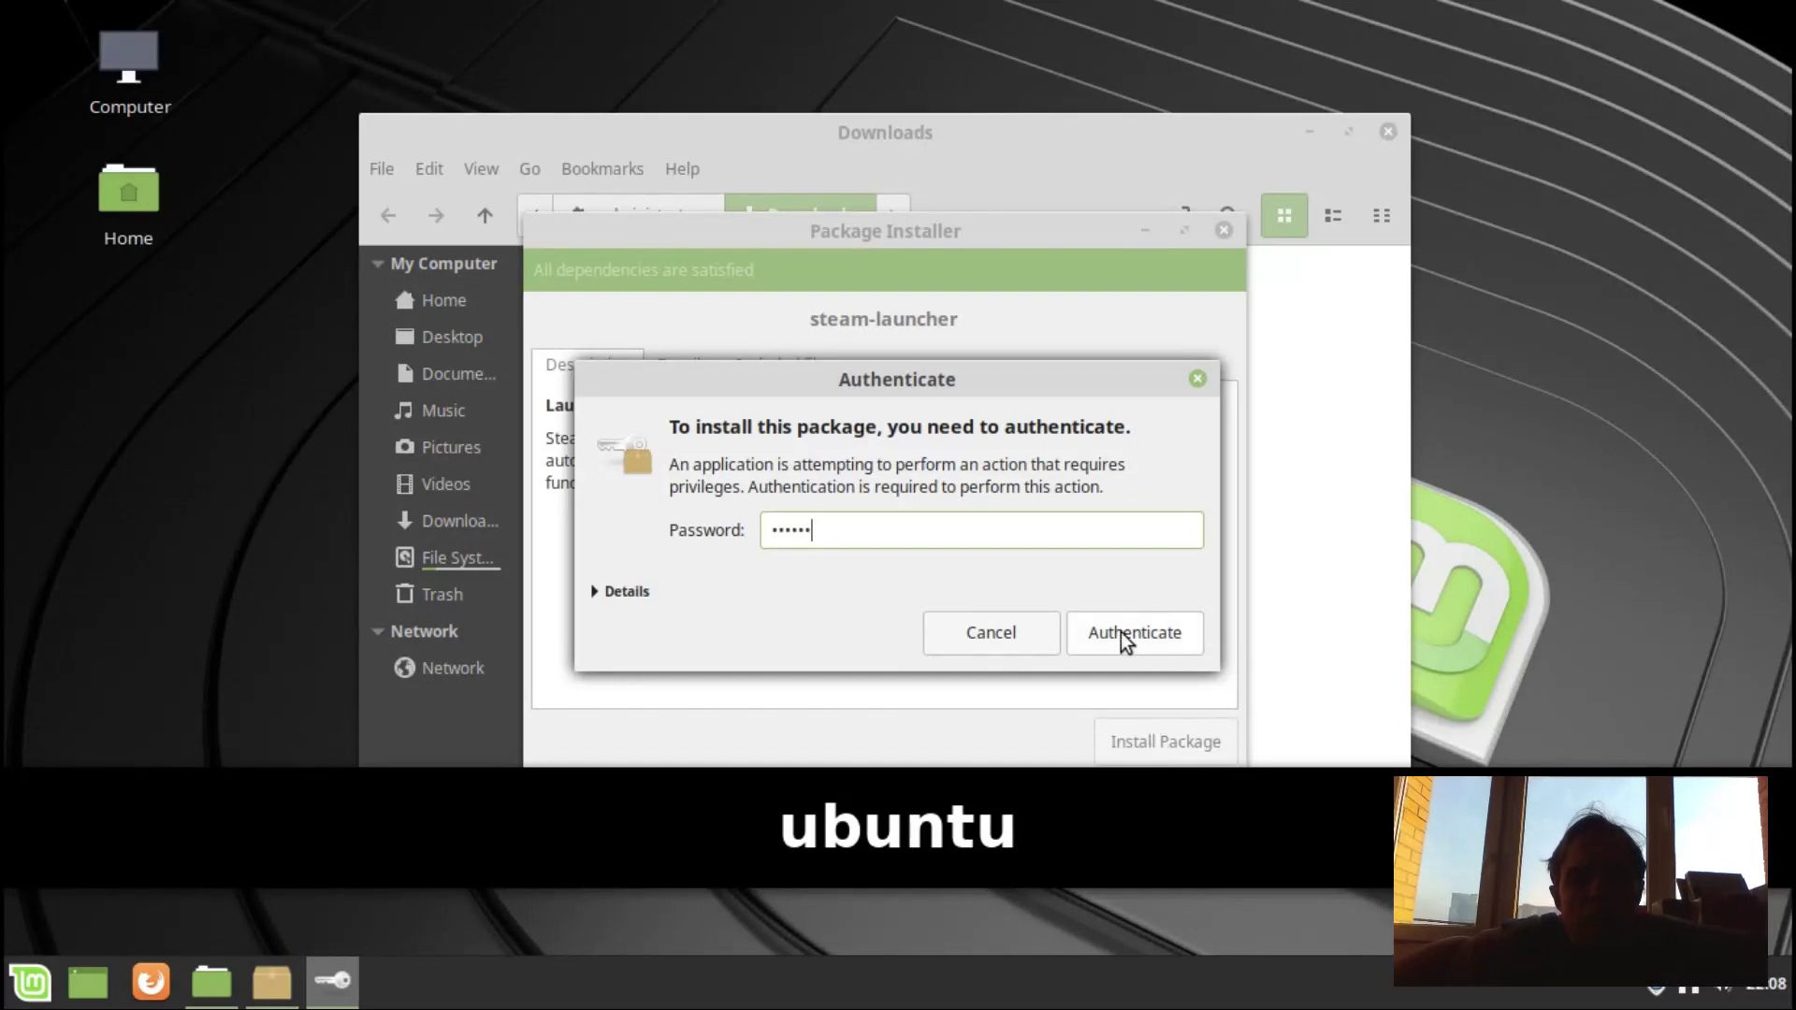
pyautogui.click(1121, 634)
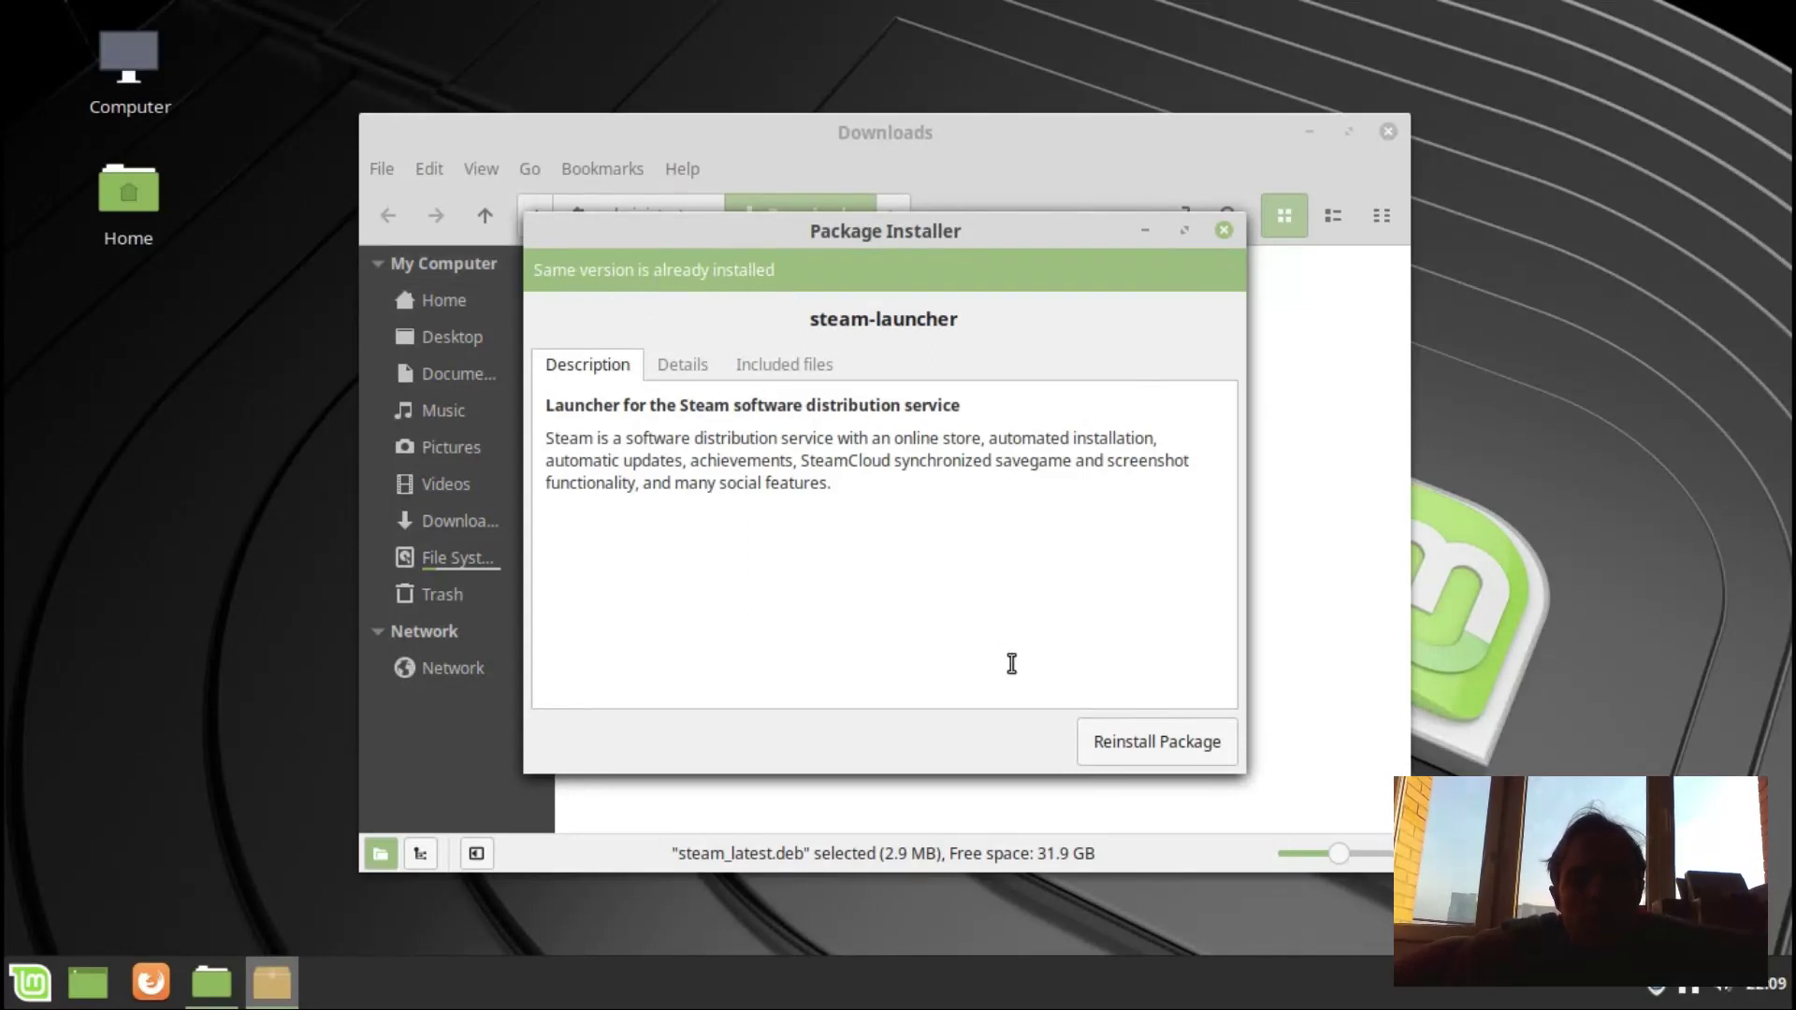
# Close GDebi and permanently delete steam_latest.deb from Downloads.
pyautogui.click(1226, 232)
pyautogui.rightClick(650, 322)
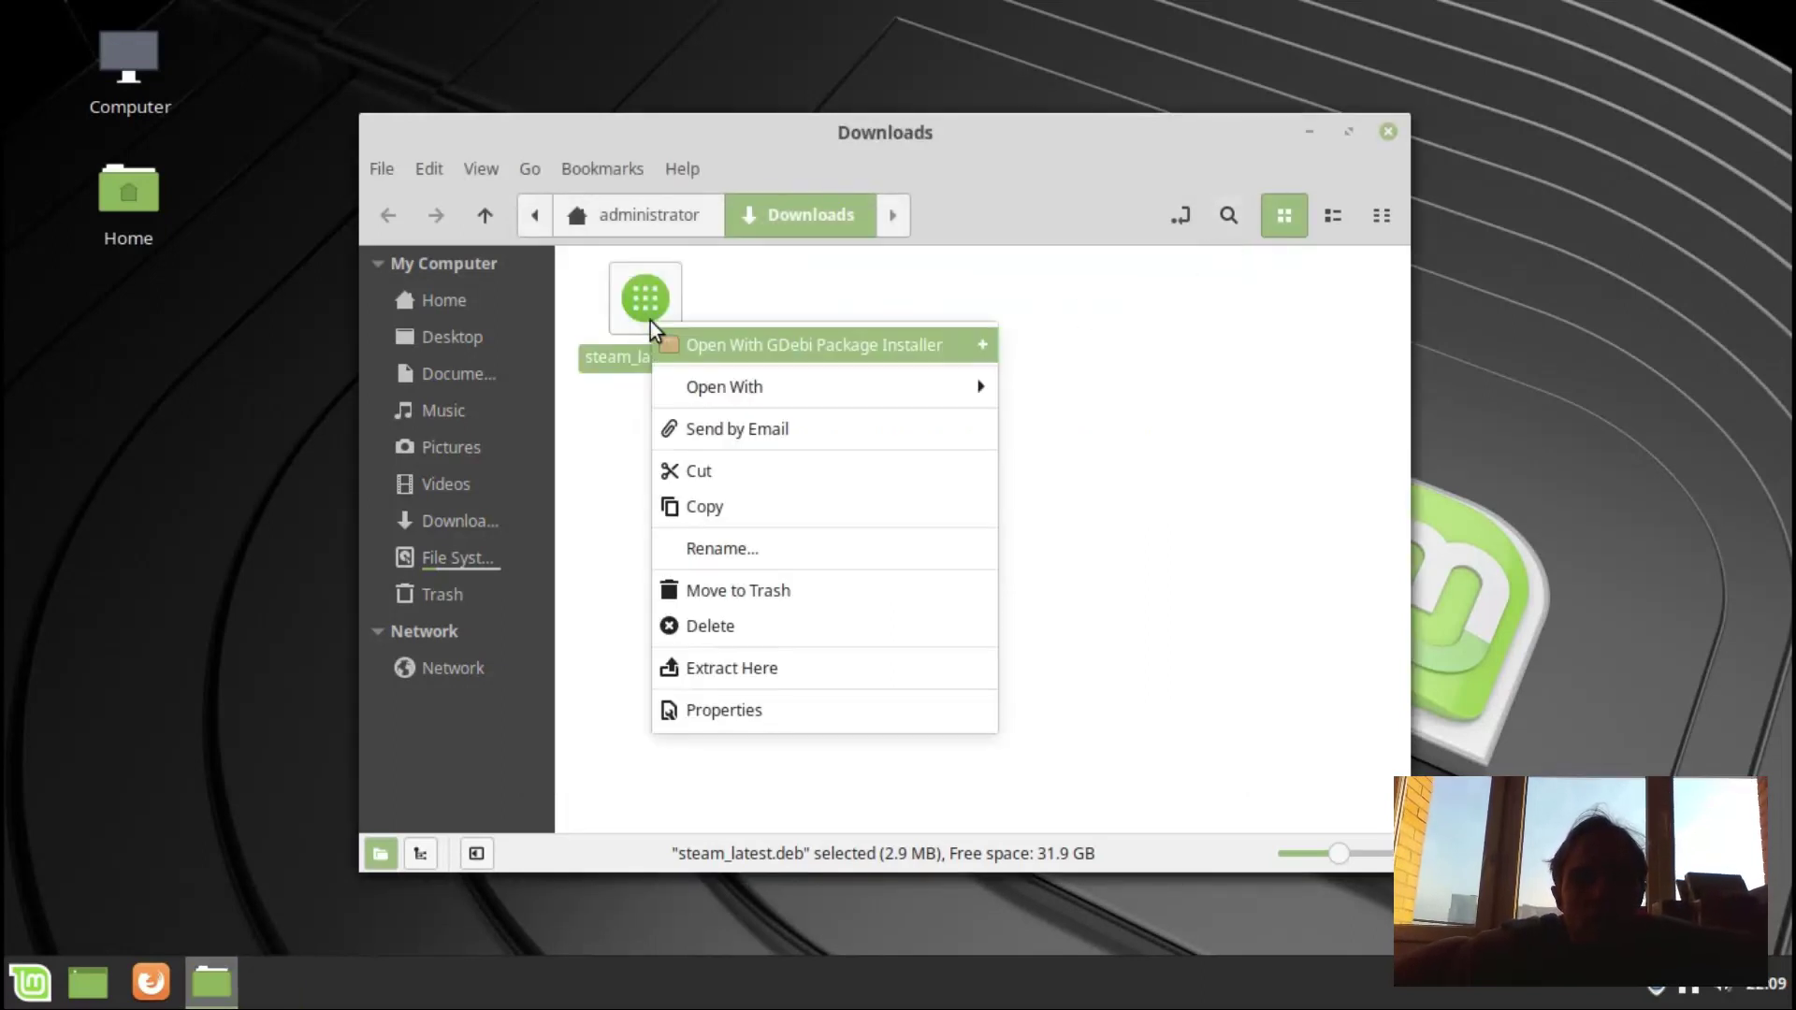
pyautogui.click(691, 629)
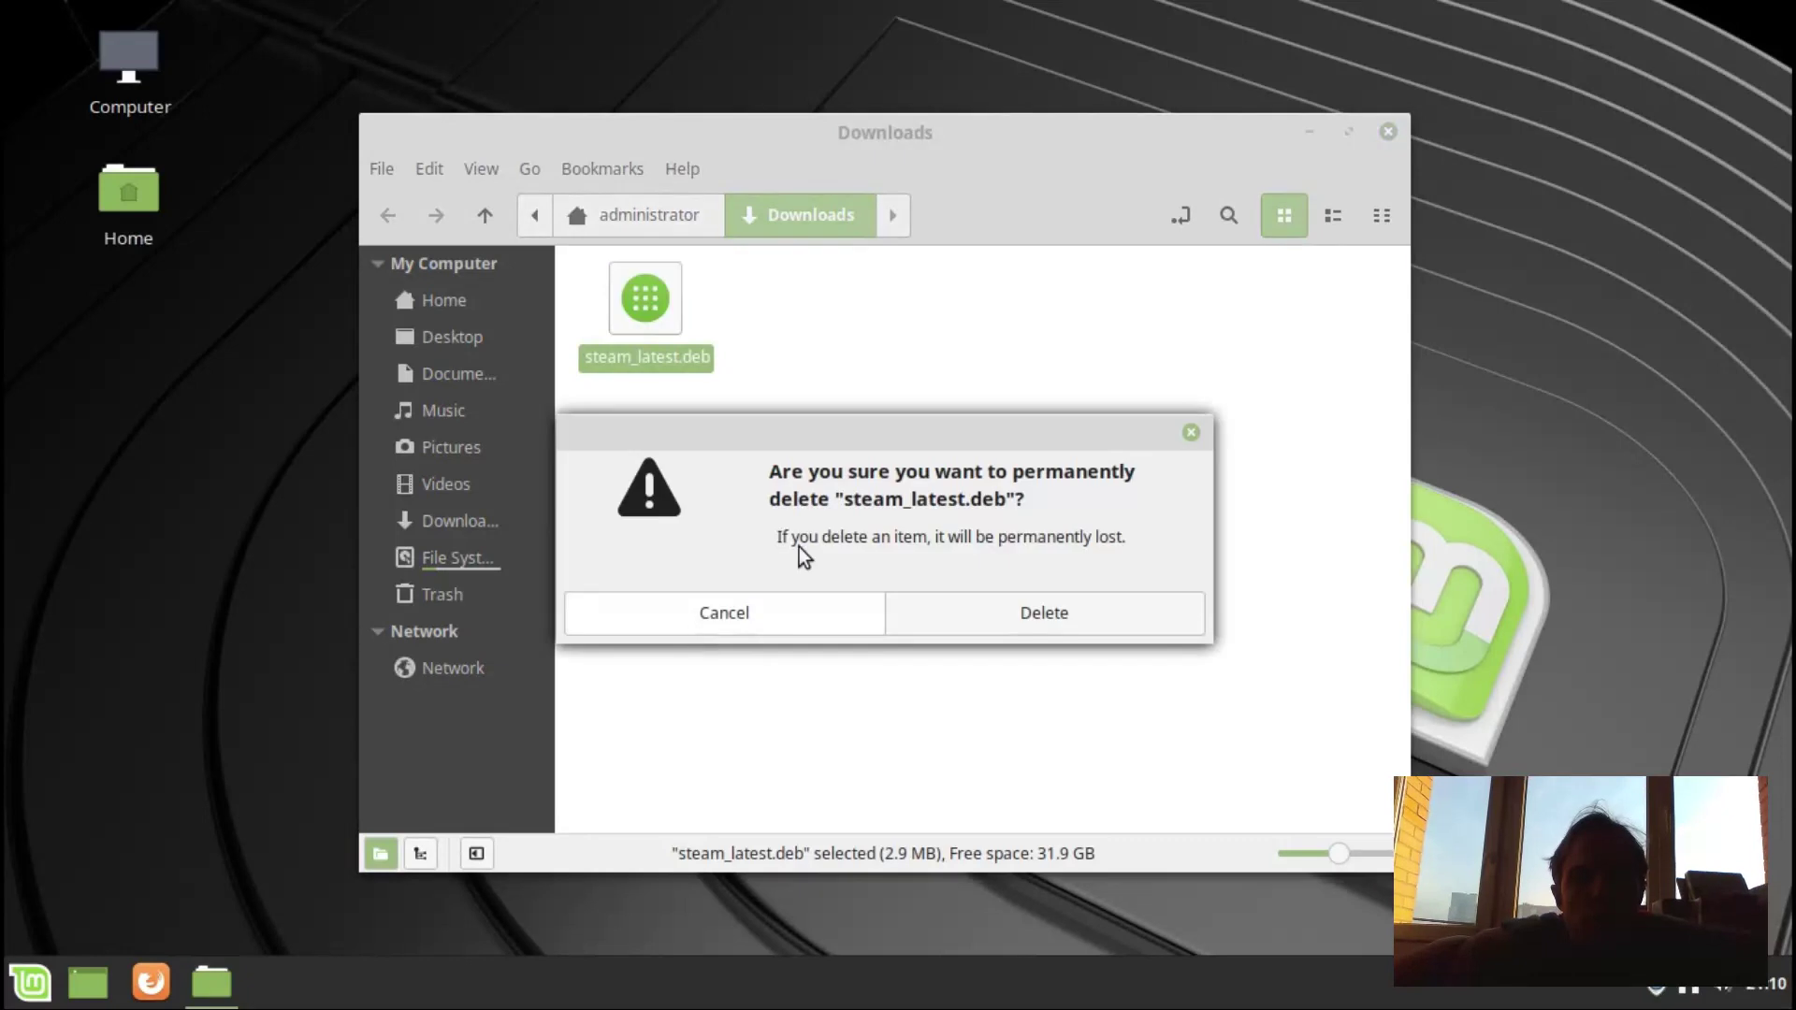
pyautogui.click(1079, 613)
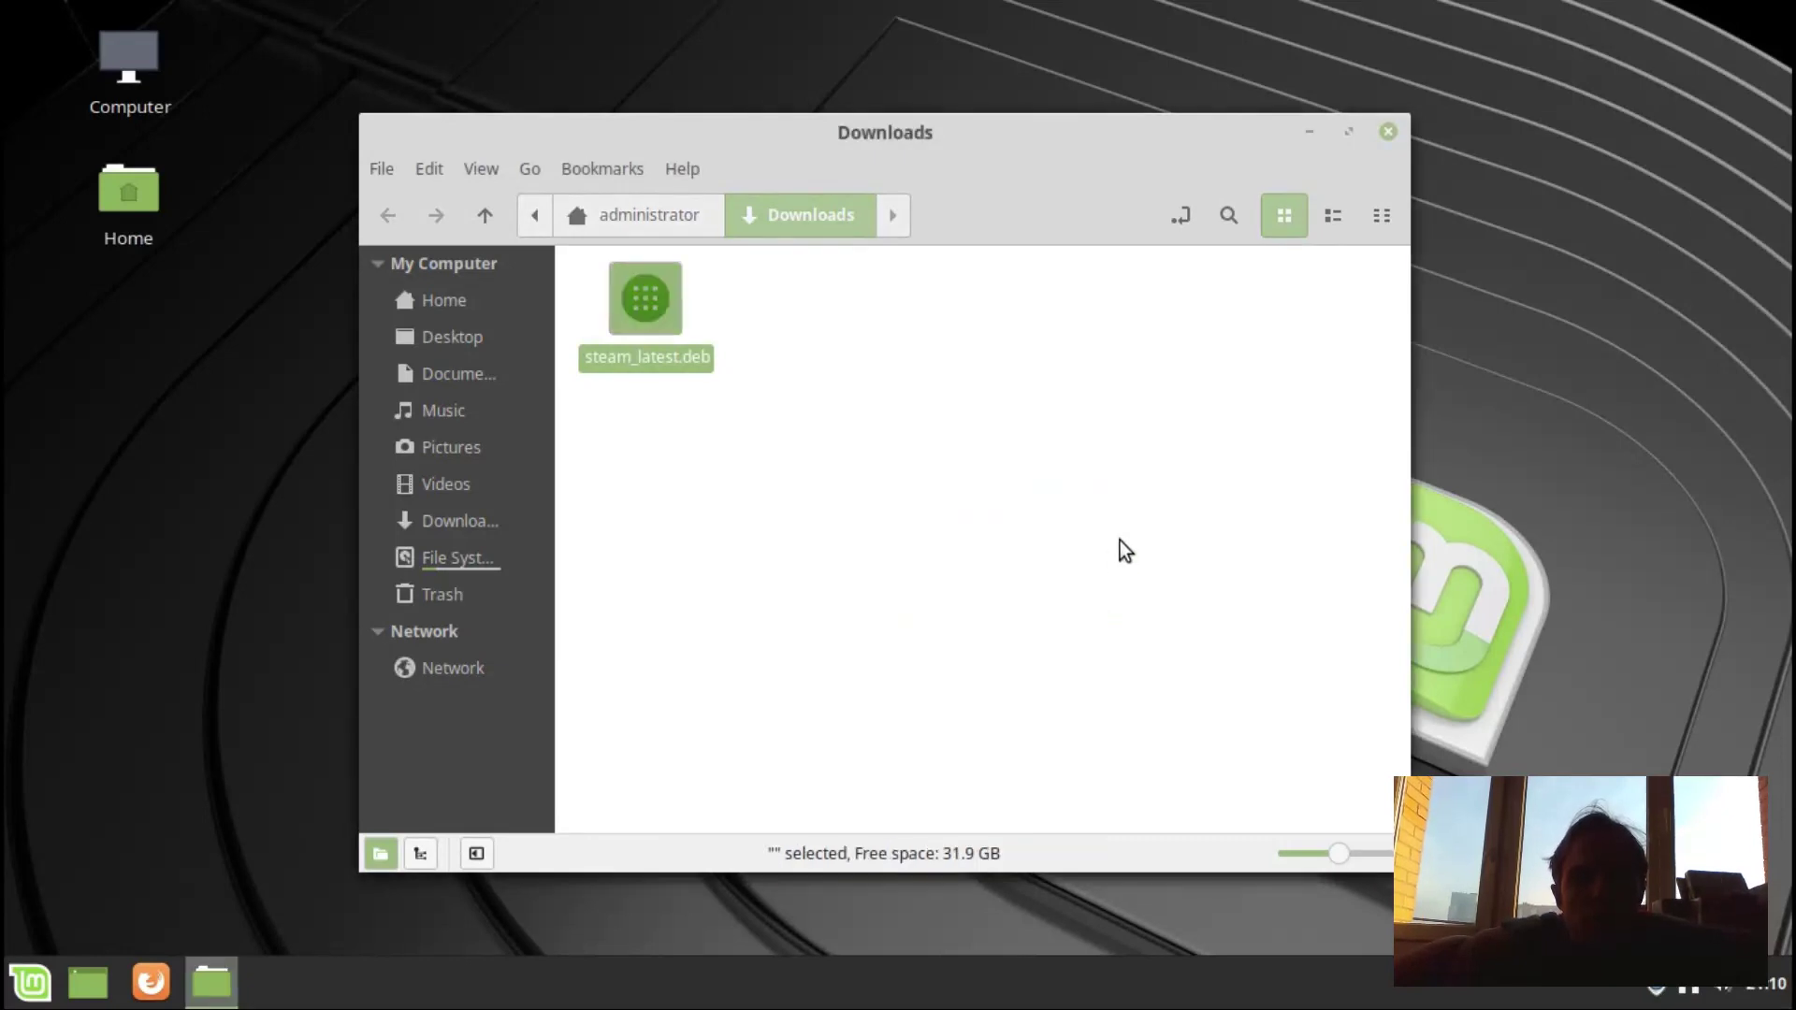
# Close the Downloads window and show the Mint menu's Games category listing Steam.
pyautogui.click(1396, 126)
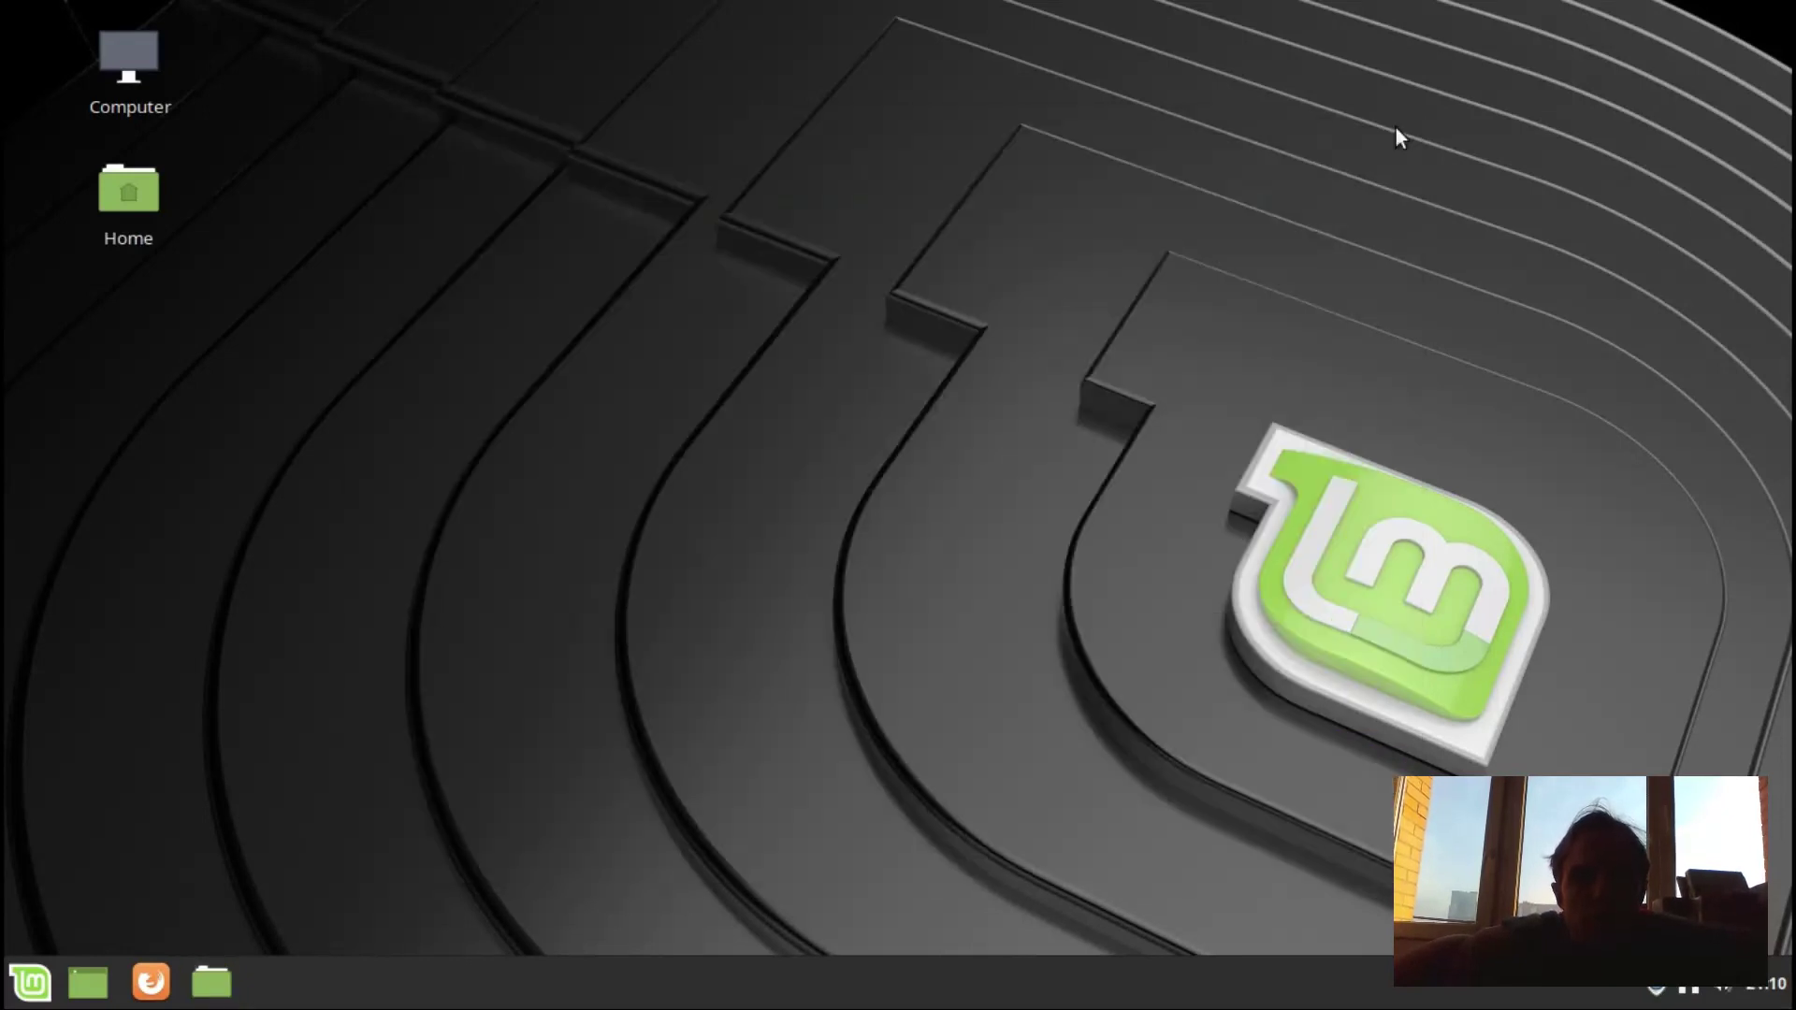
pyautogui.click(48, 974)
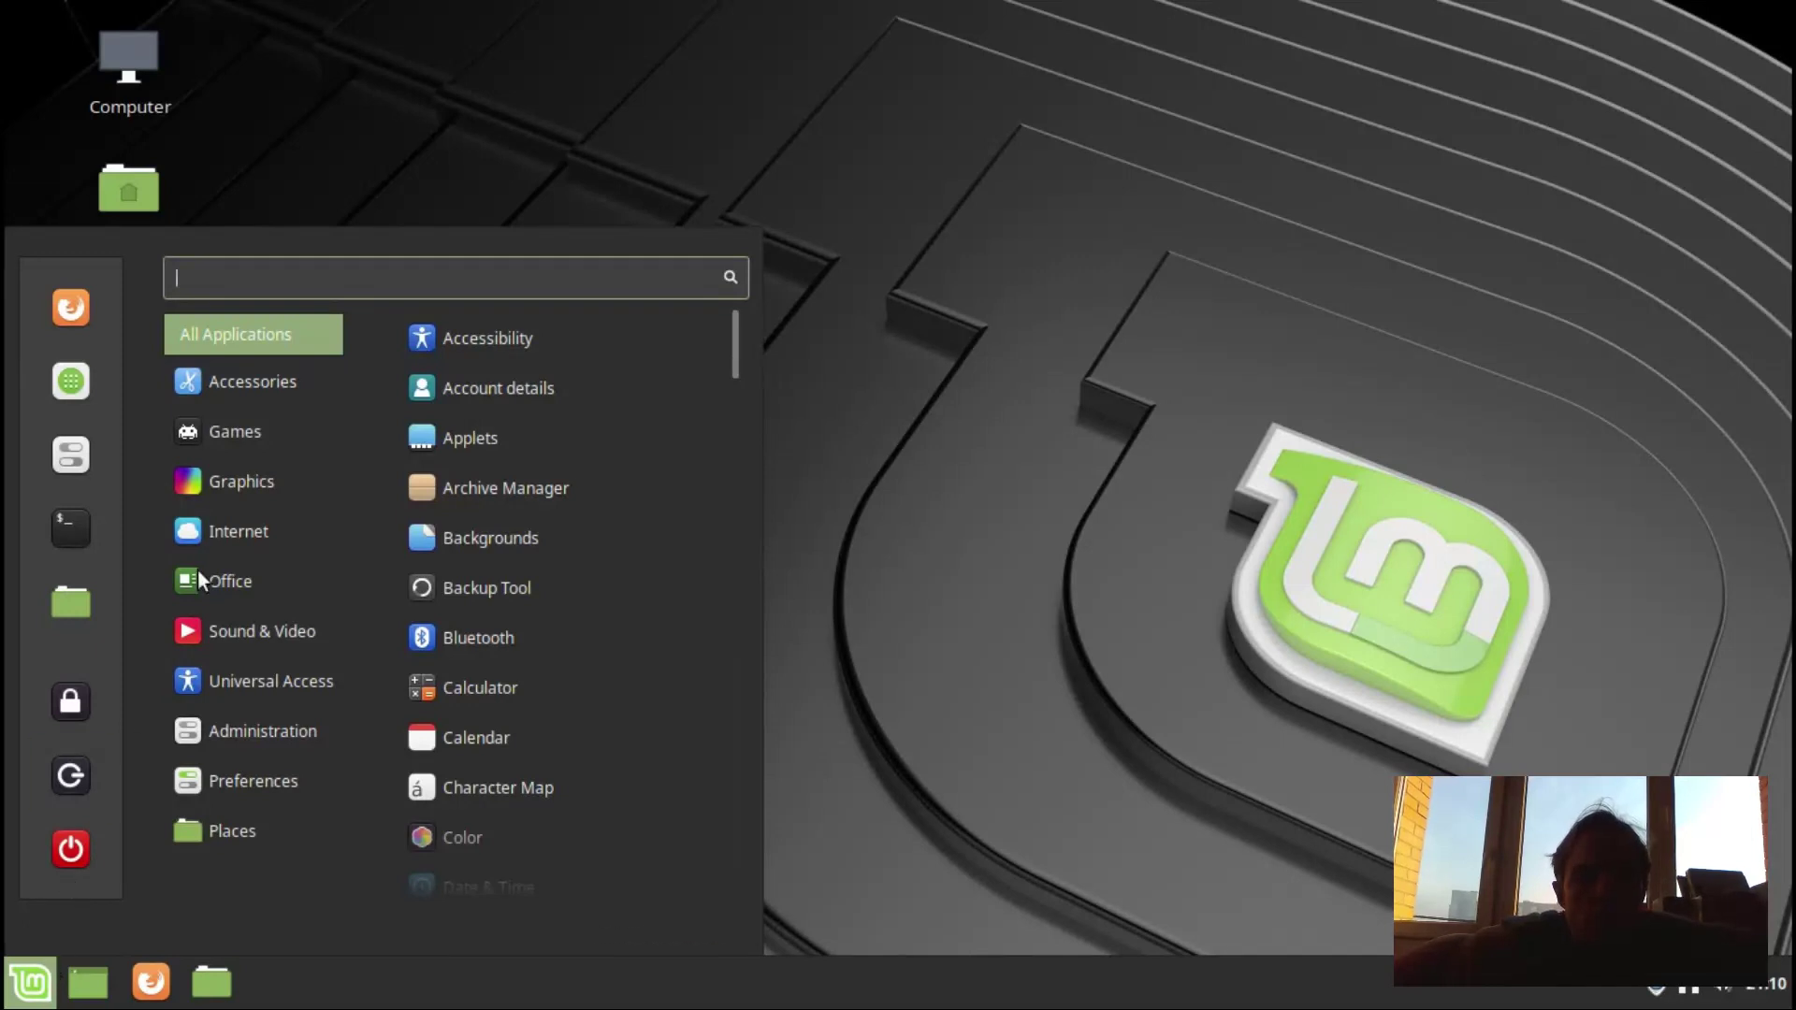
pyautogui.moveTo(211, 438)
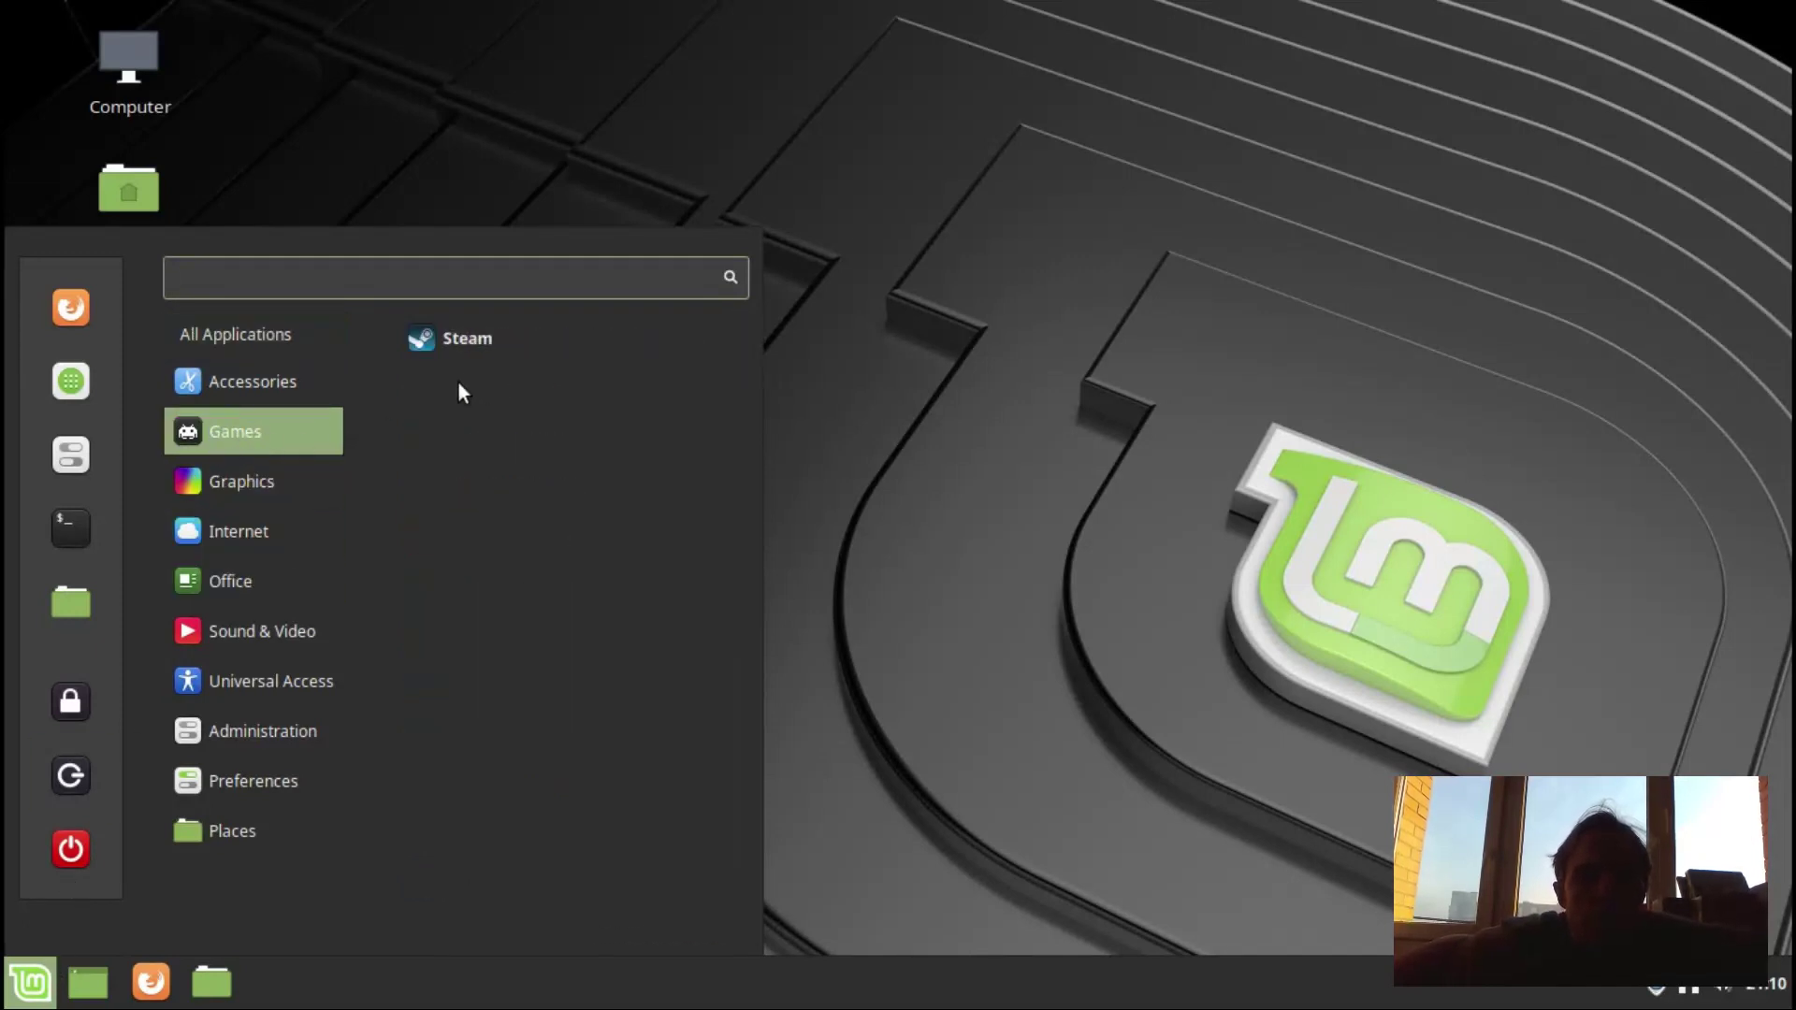
# Launch Steam from Games, enter the sudo password, and accept installing the 41 i386 packages.
pyautogui.click(479, 334)
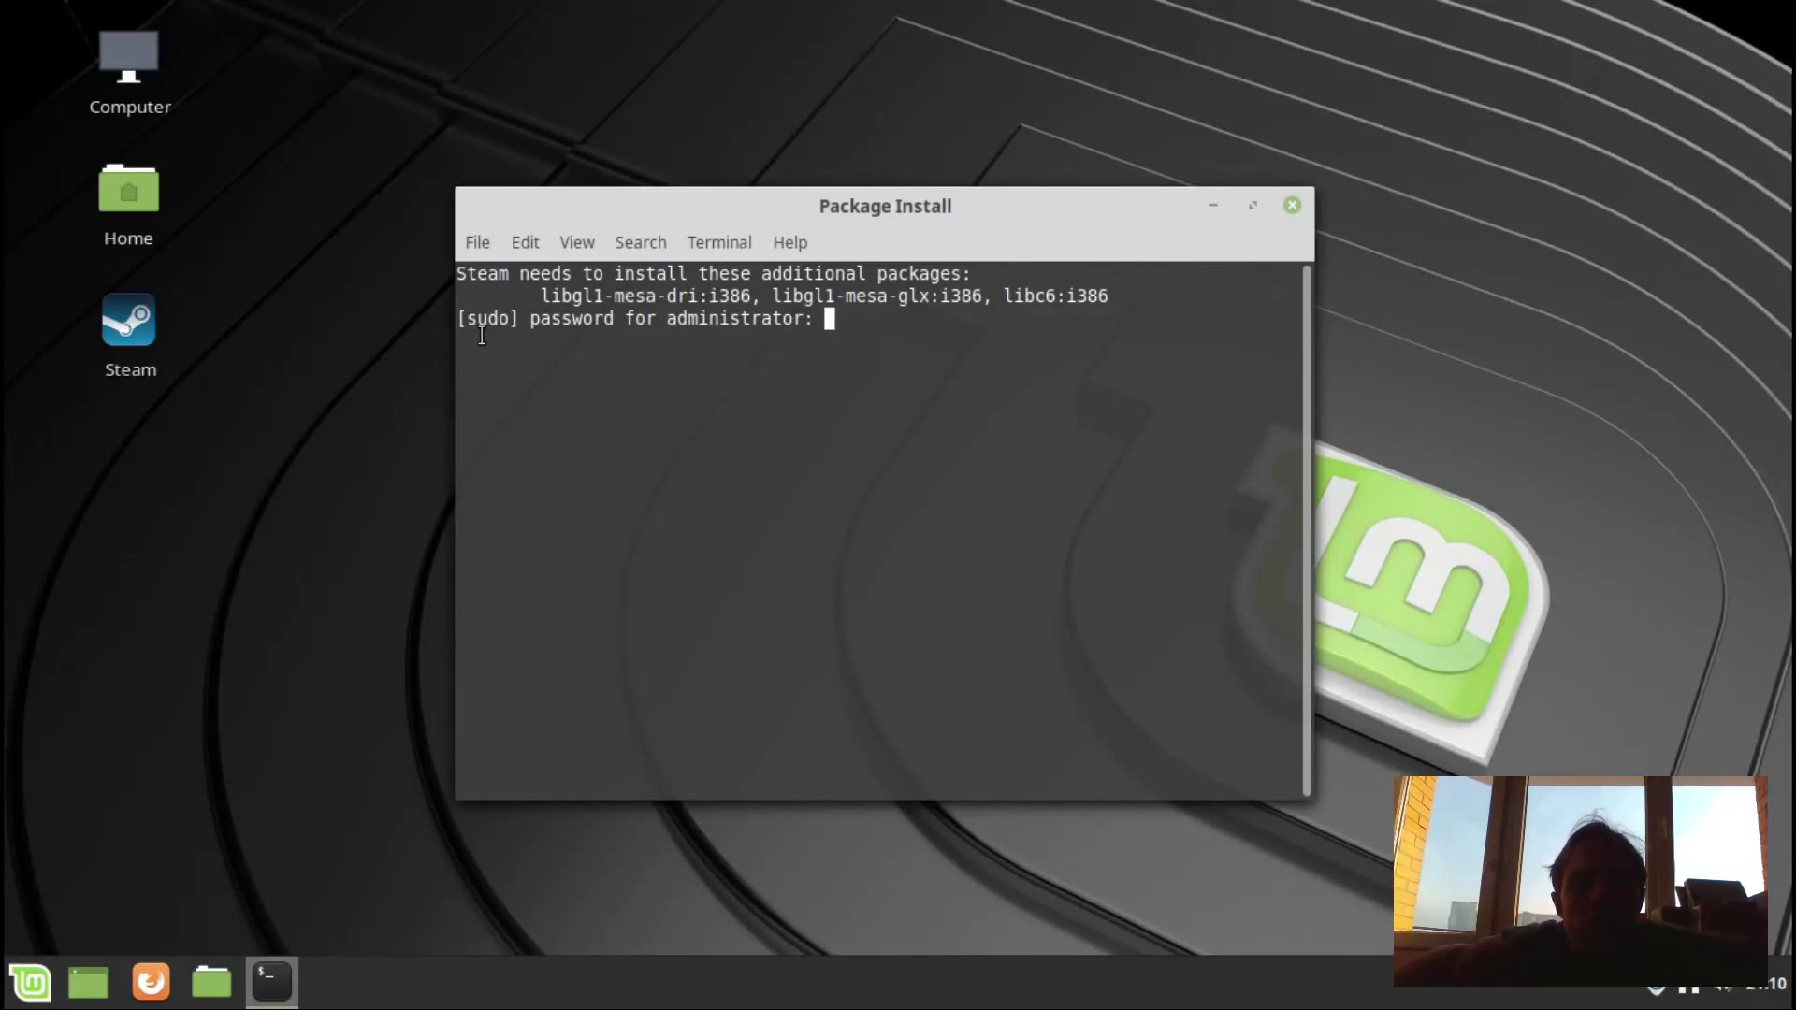
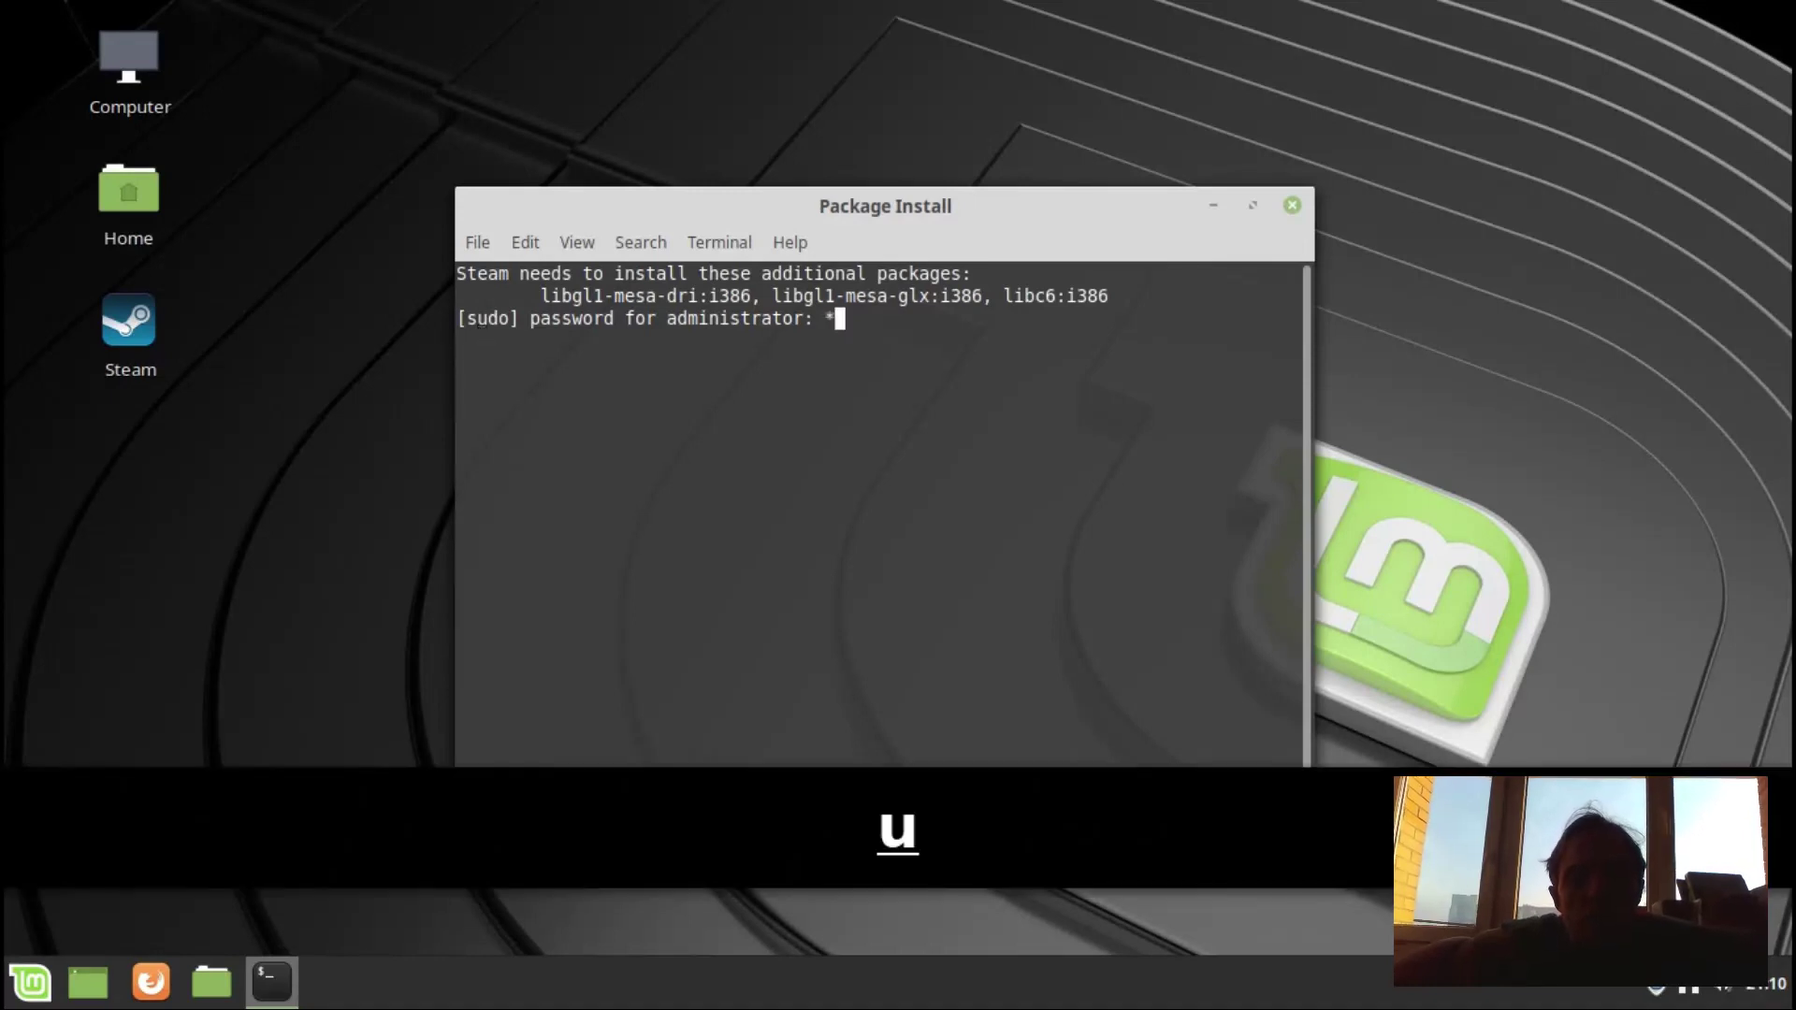
pyautogui.press('Return')
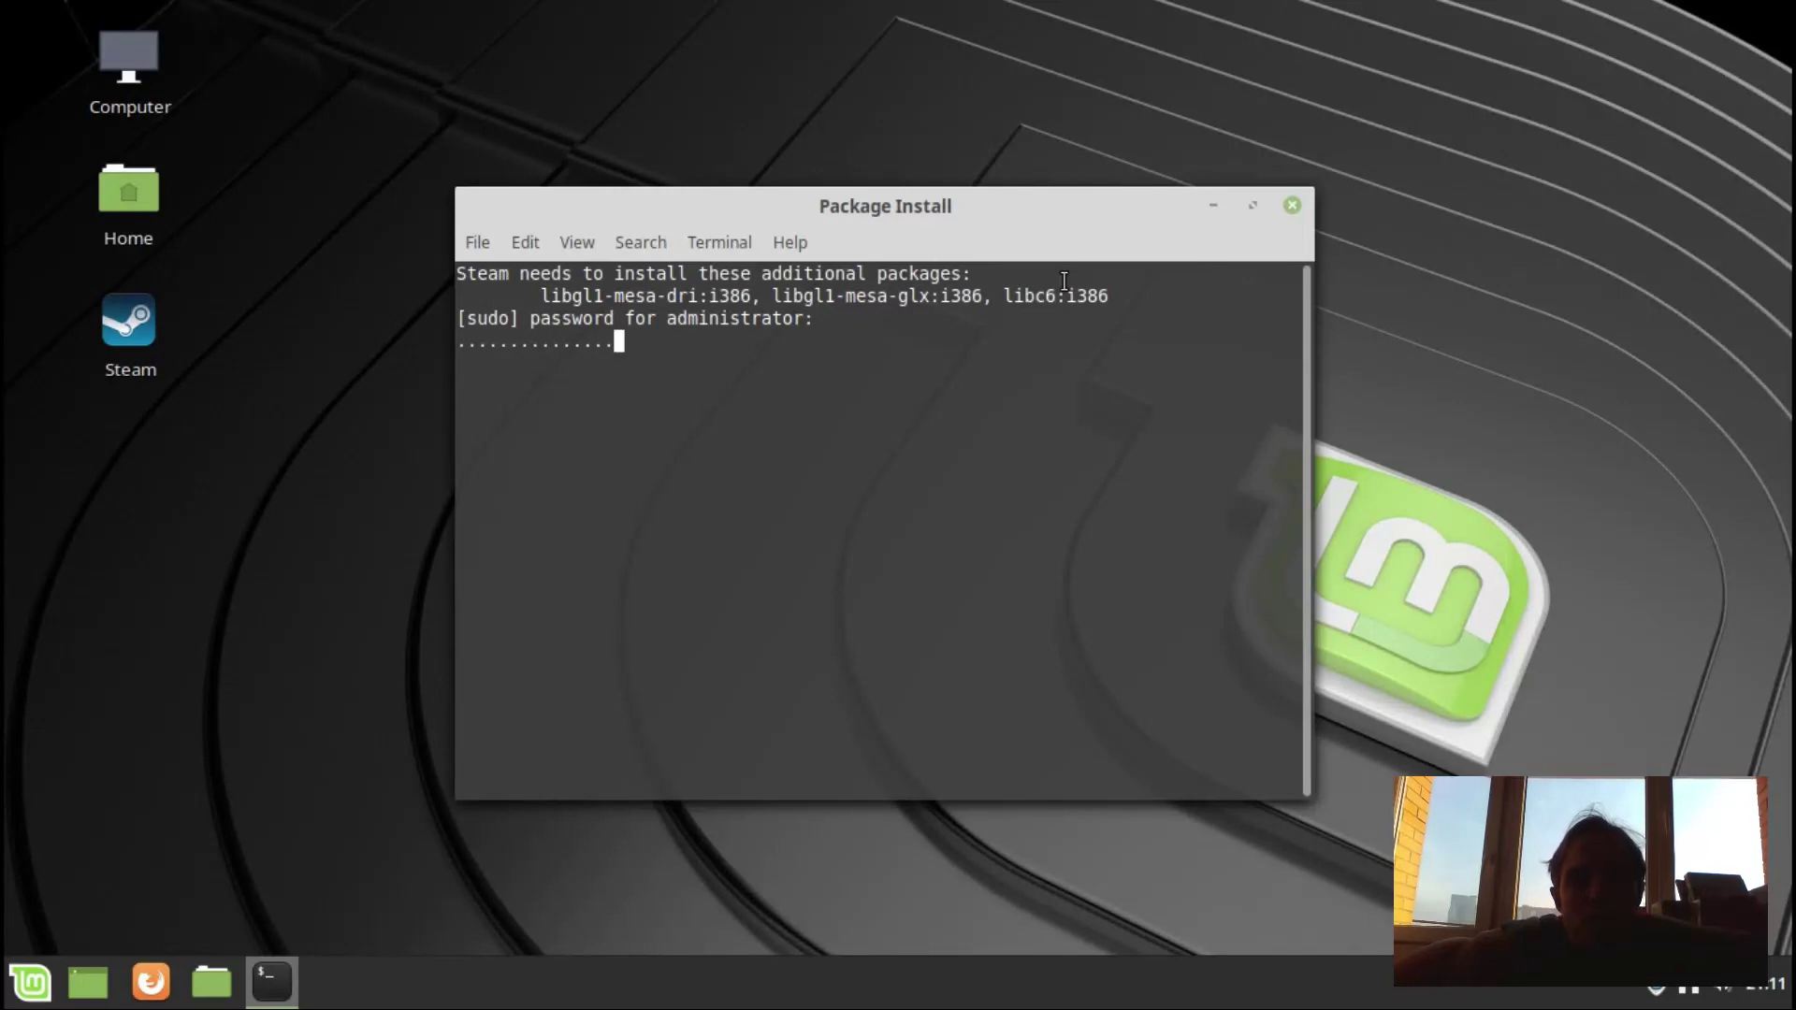
pyautogui.write('**********')
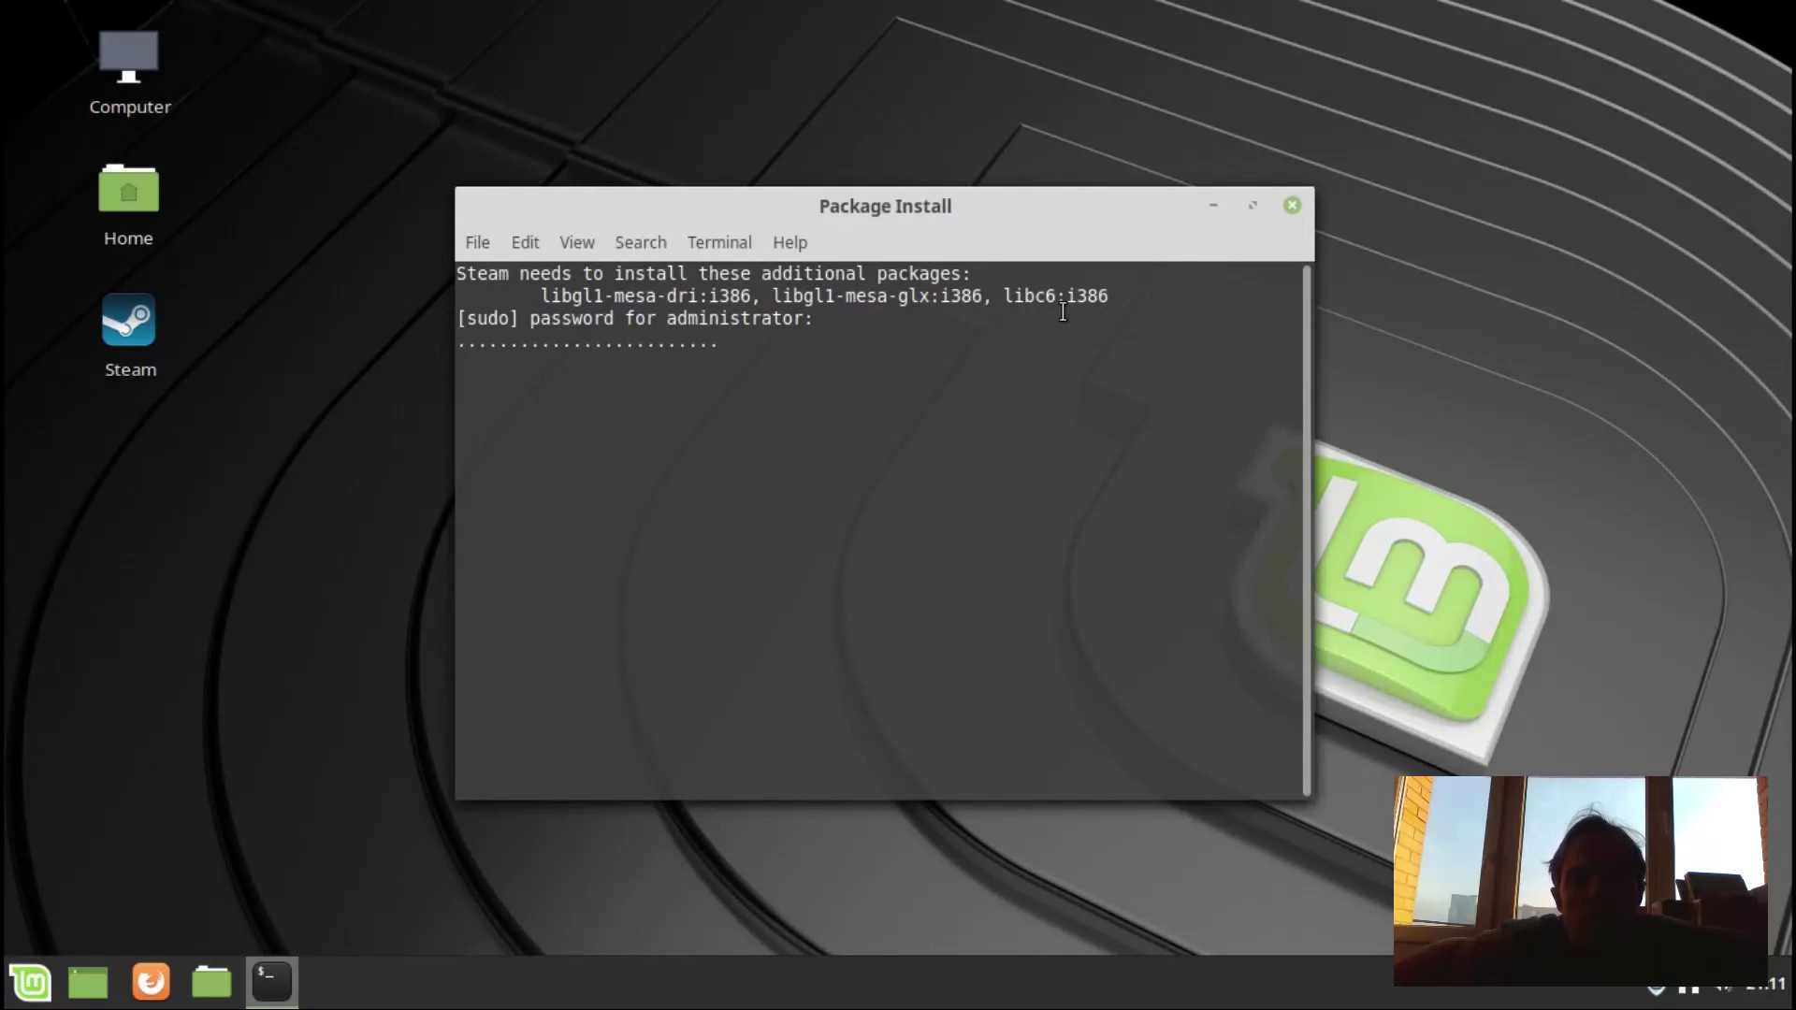
pyautogui.write('*')
pyautogui.press('Return')
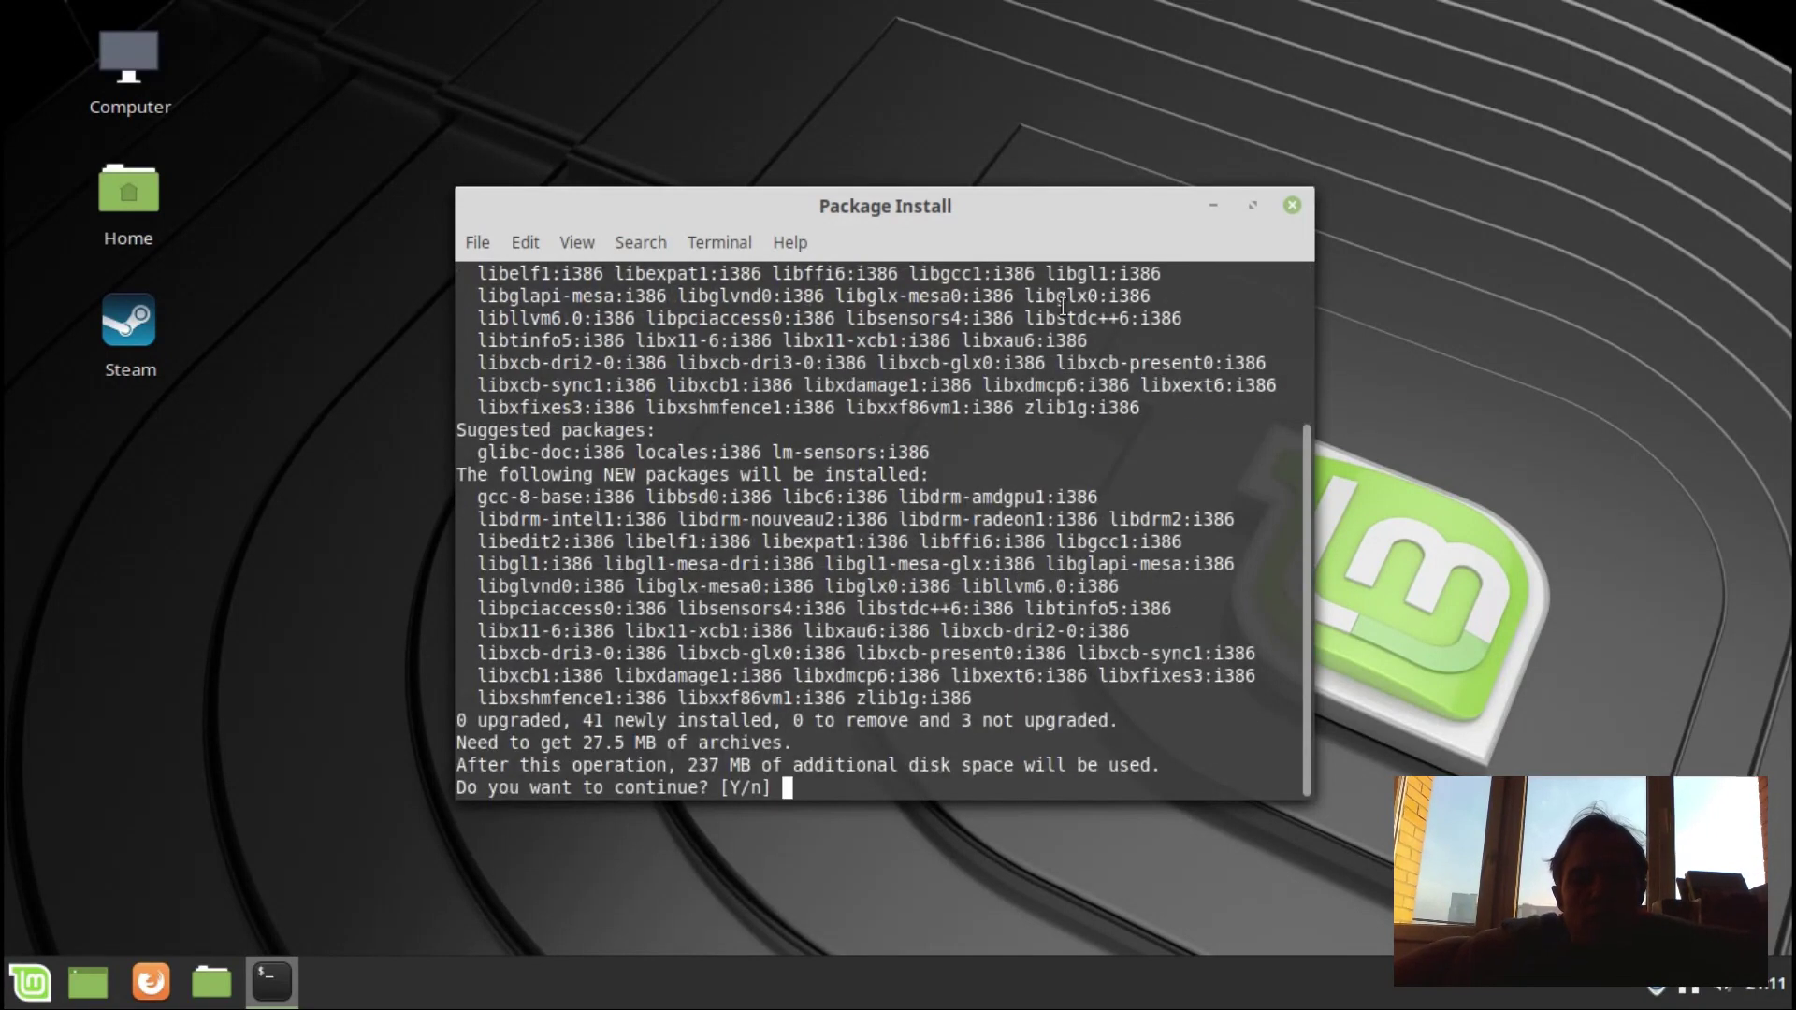
pyautogui.press('Return')
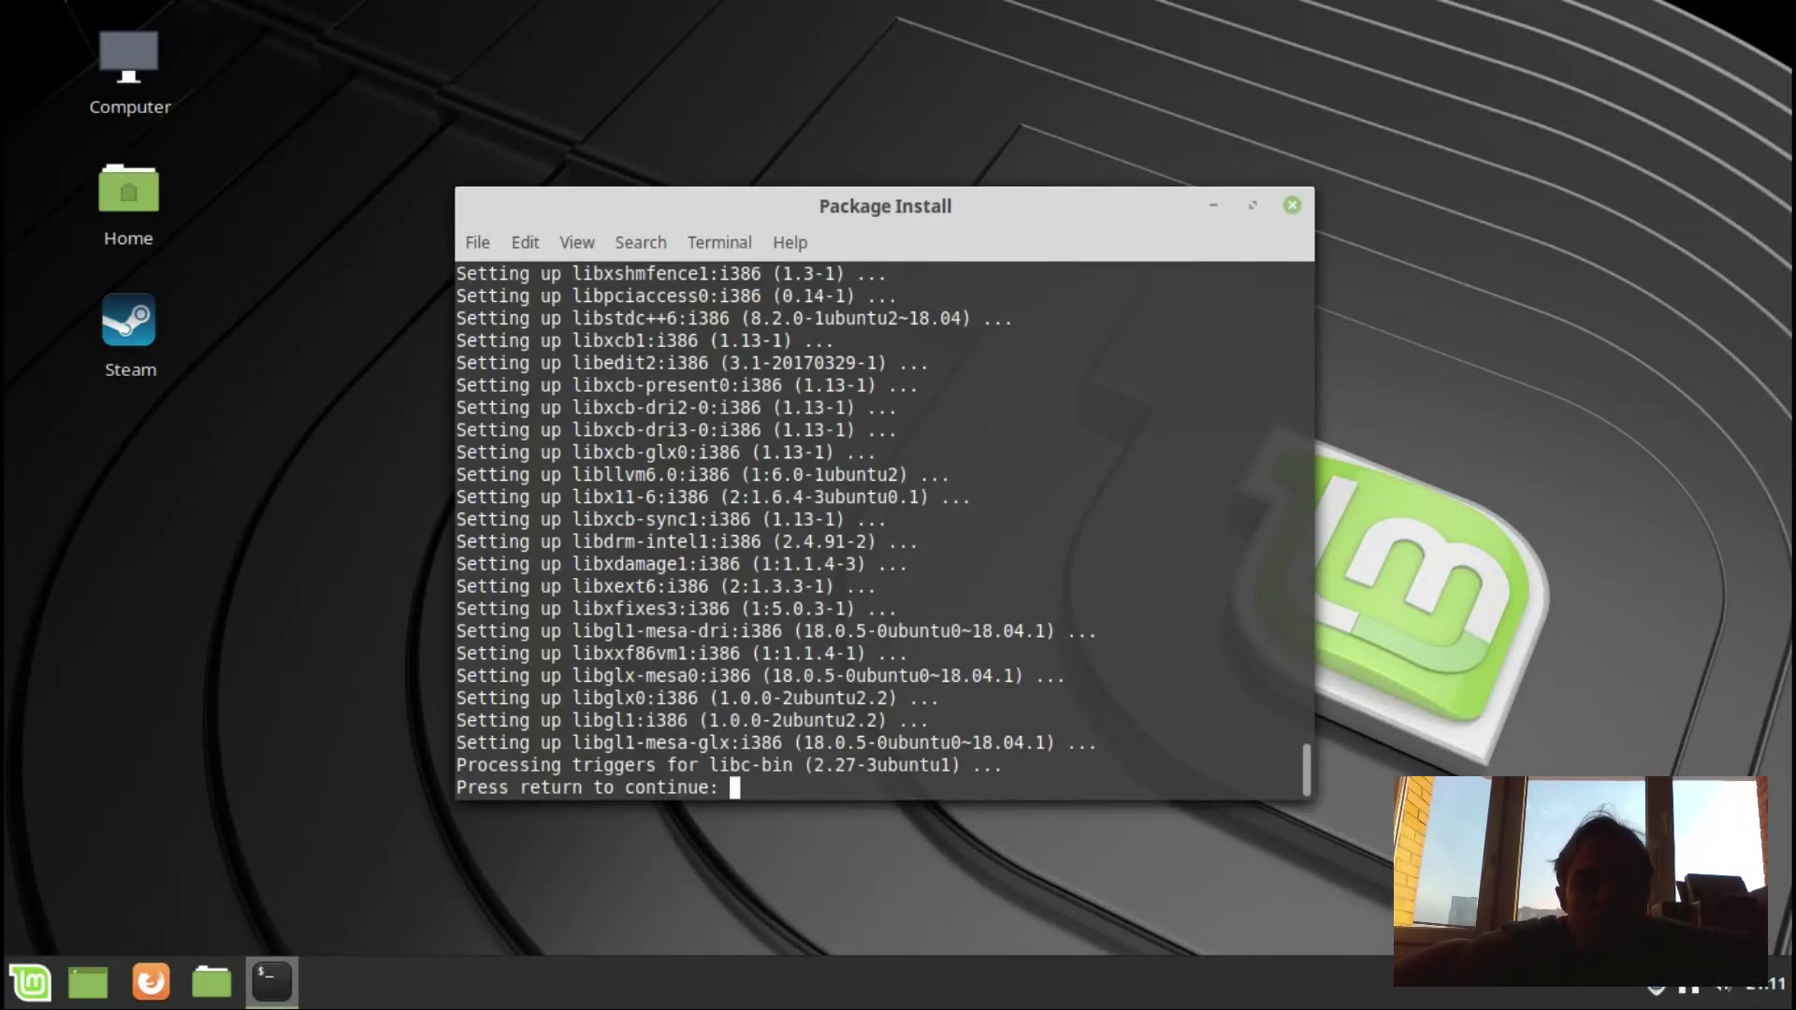
# Continue past the finished package install so Steam updates and opens its login window.
pyautogui.press('Return')
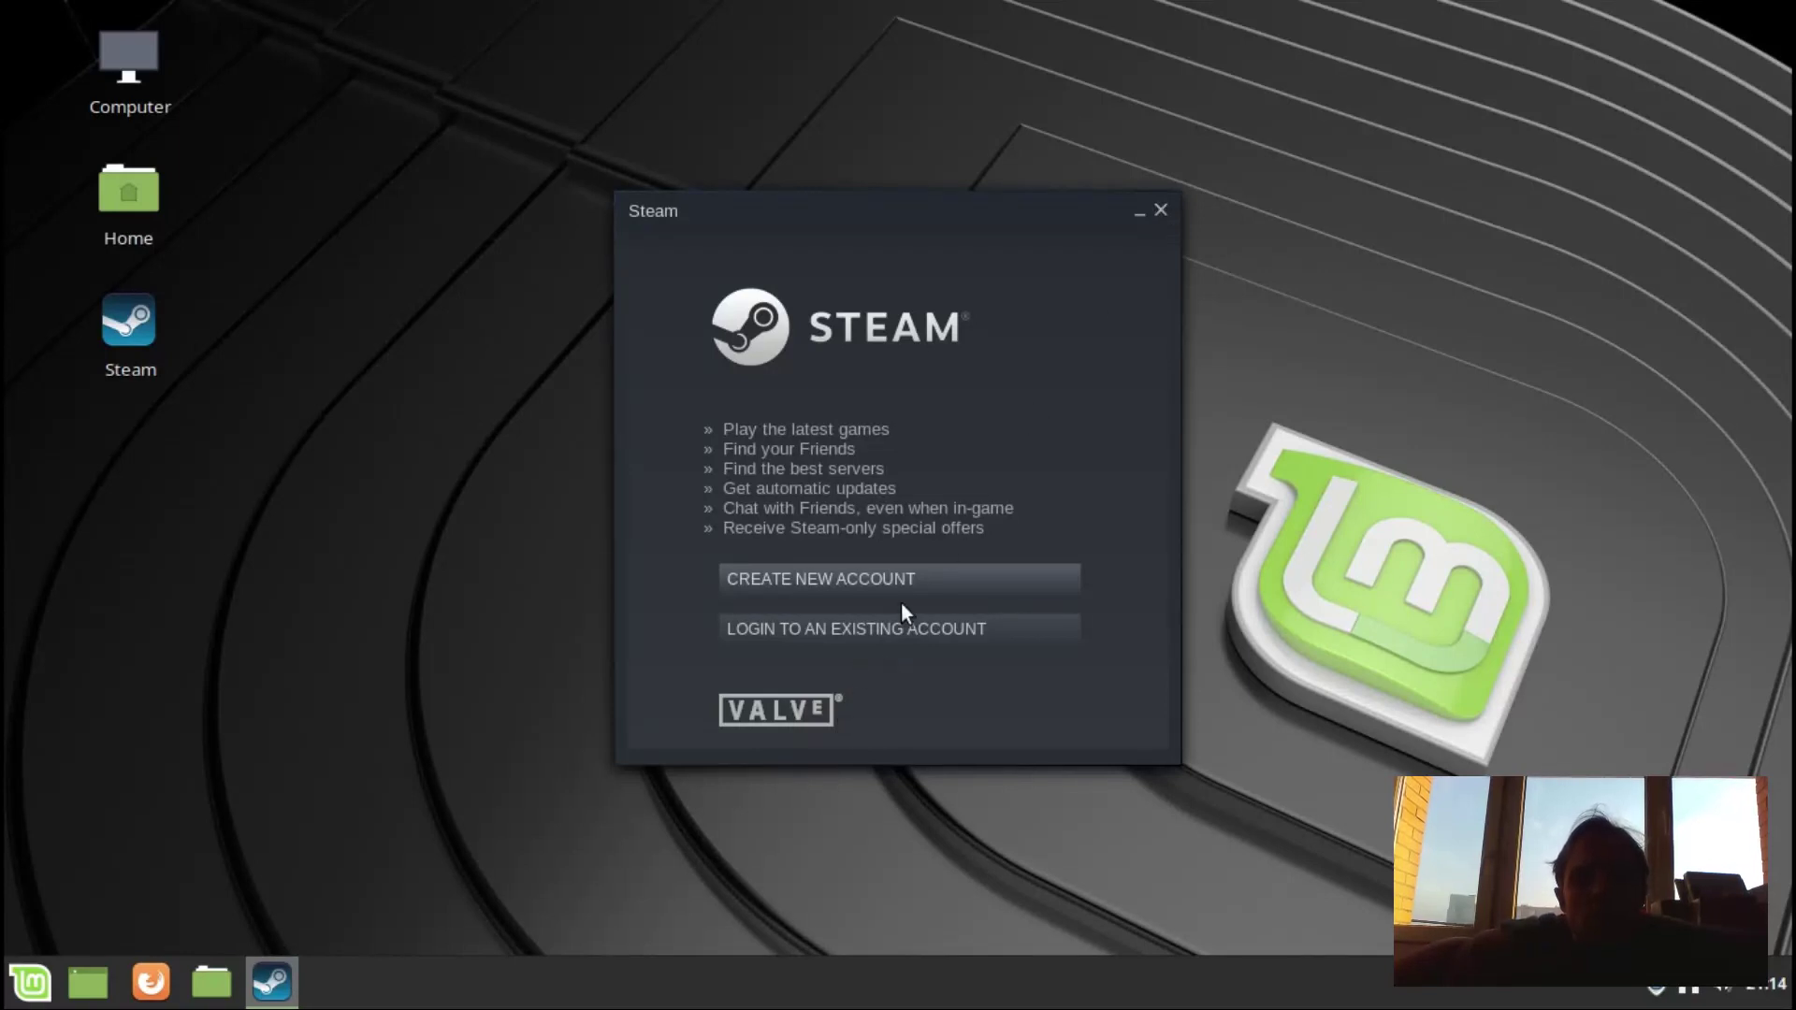
# Close the Steam welcome window, reopen it from the desktop shortcut, then close it again.
pyautogui.click(1163, 207)
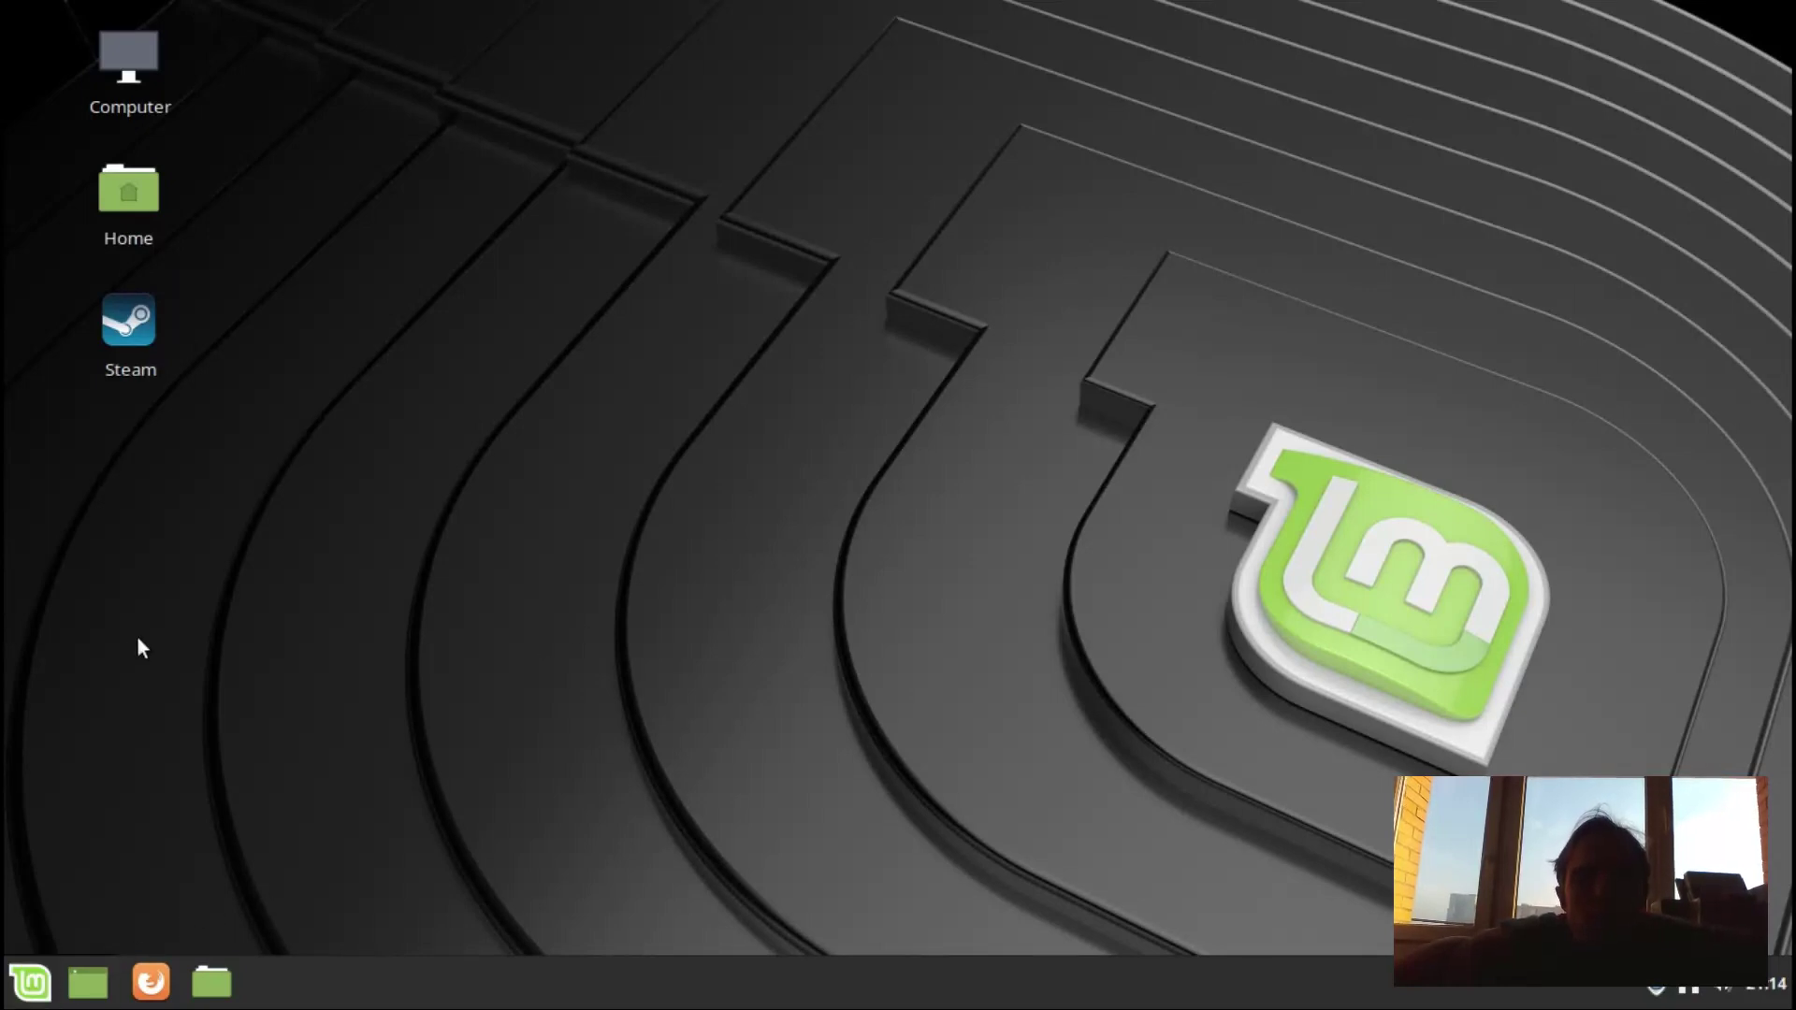
pyautogui.click(123, 315)
pyautogui.click(326, 512)
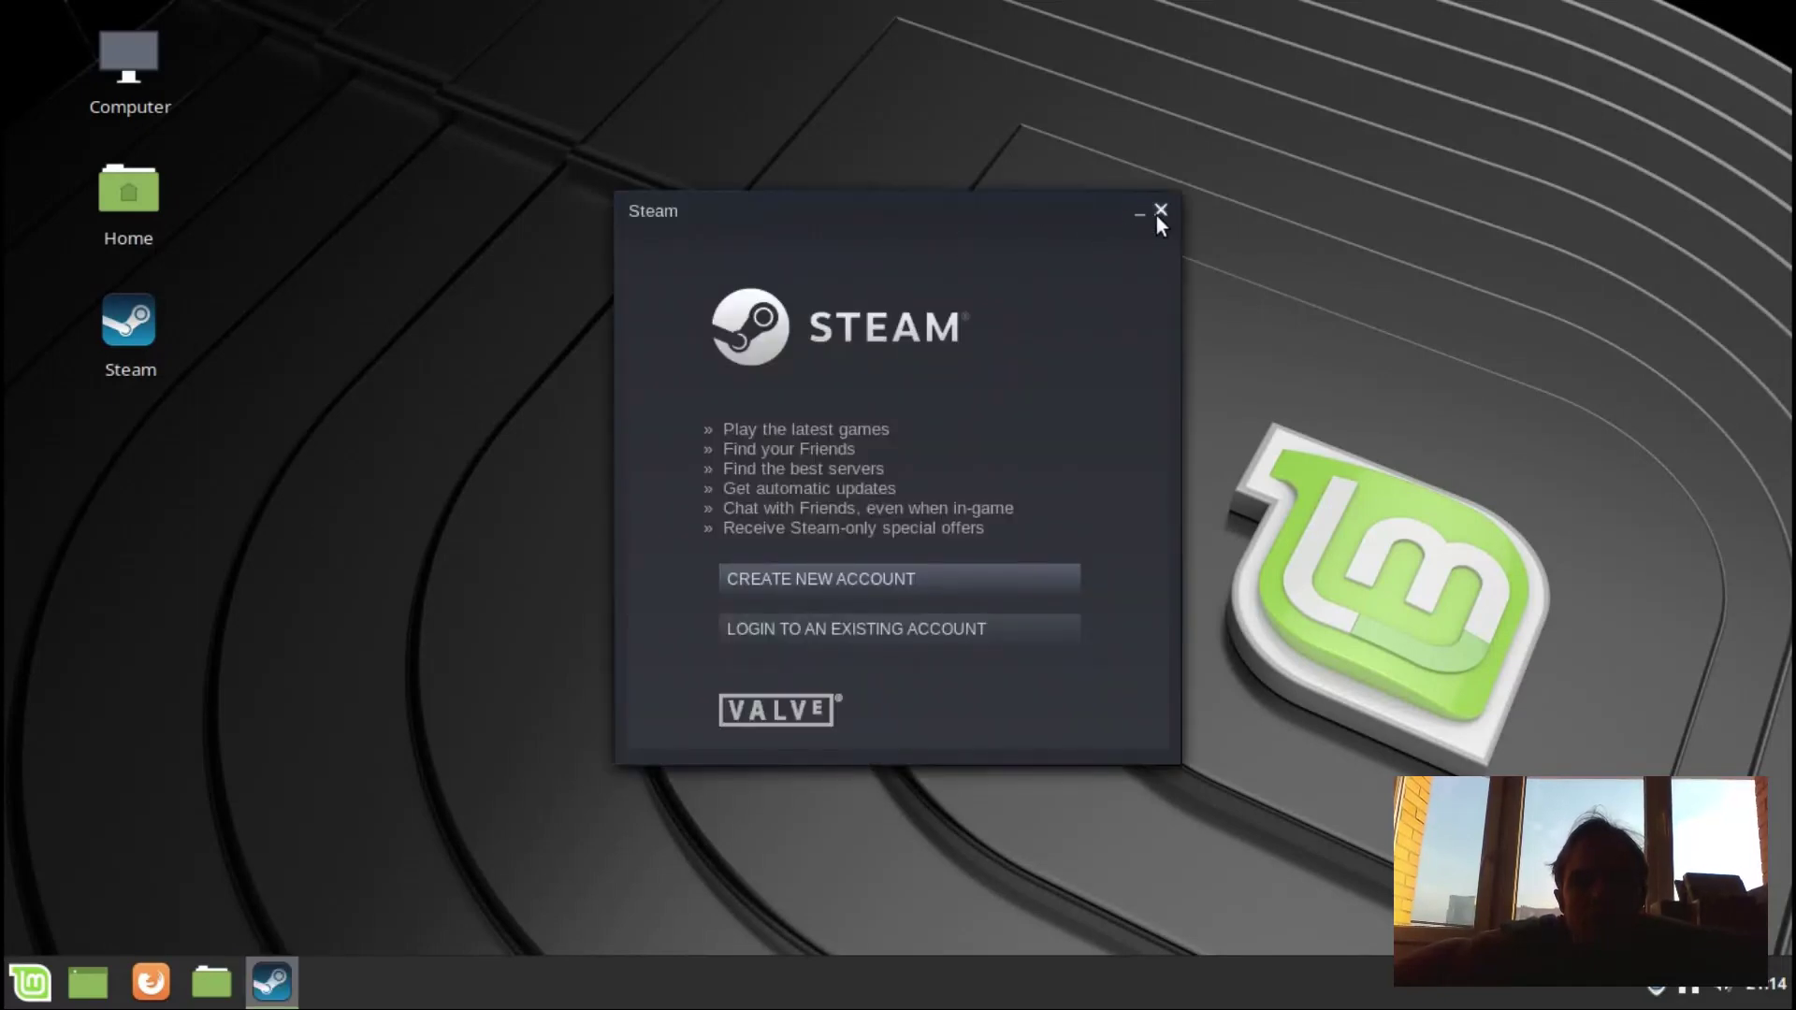
pyautogui.click(1161, 209)
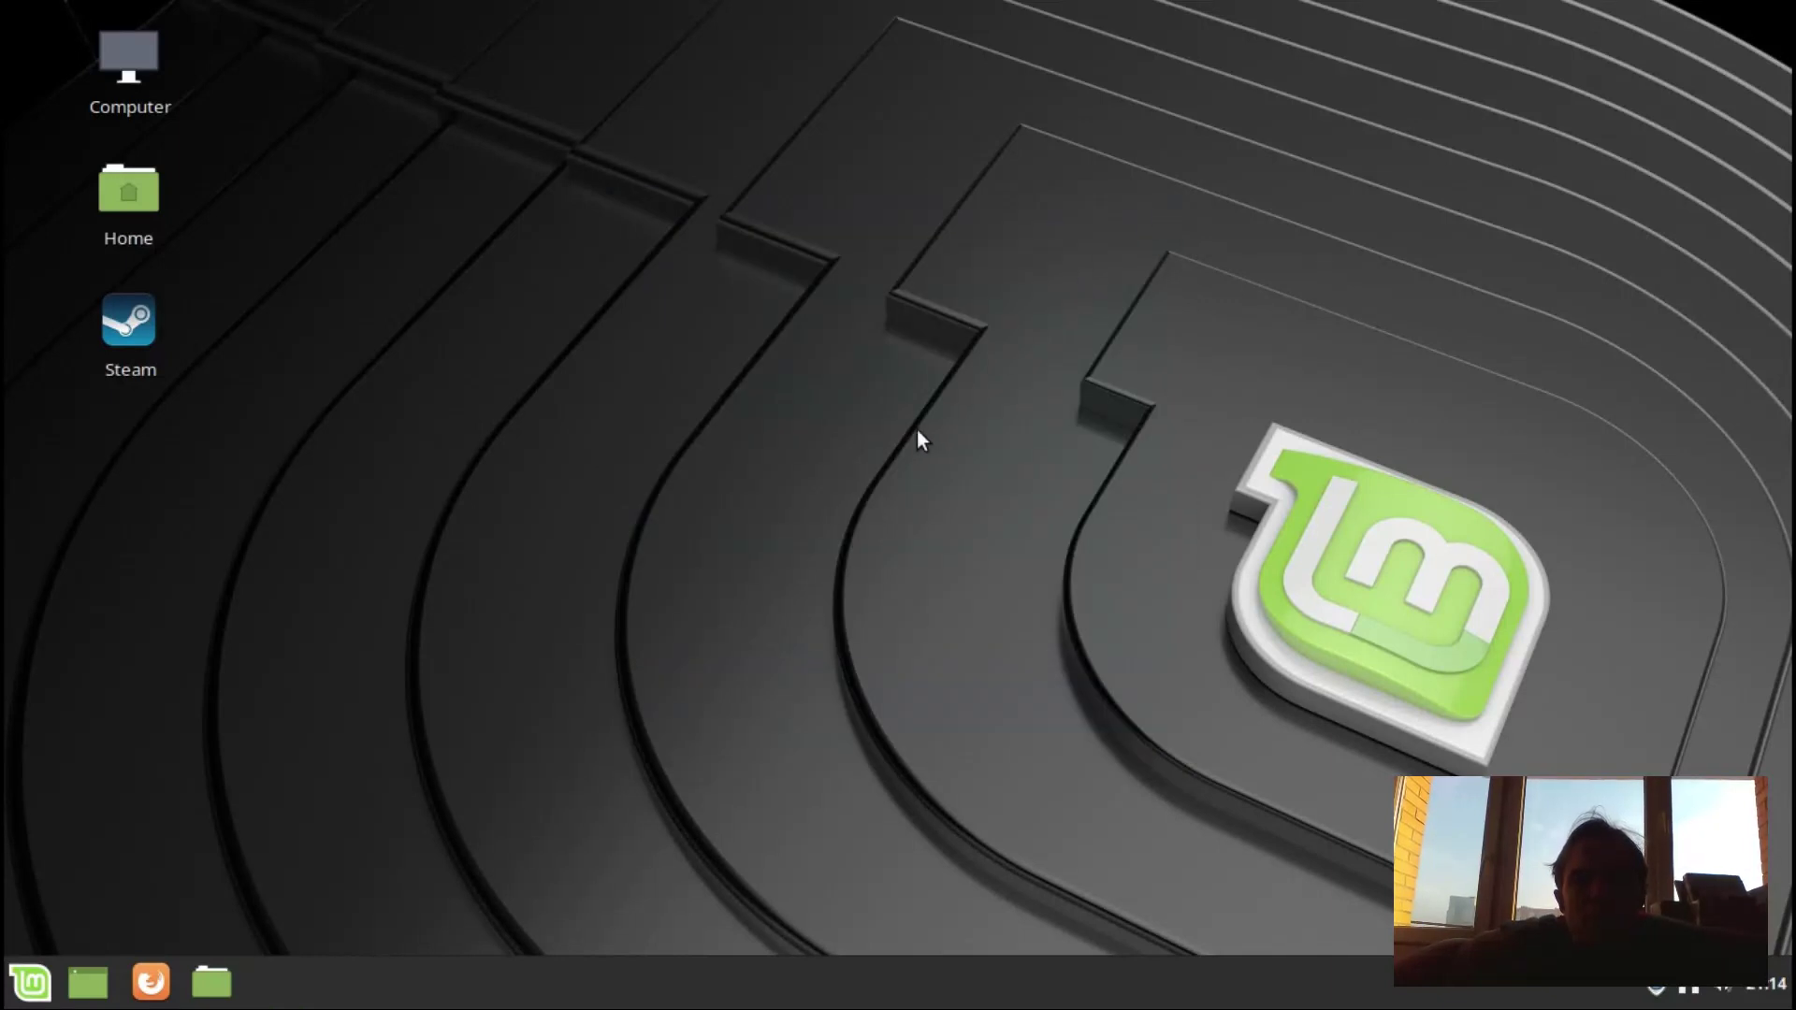